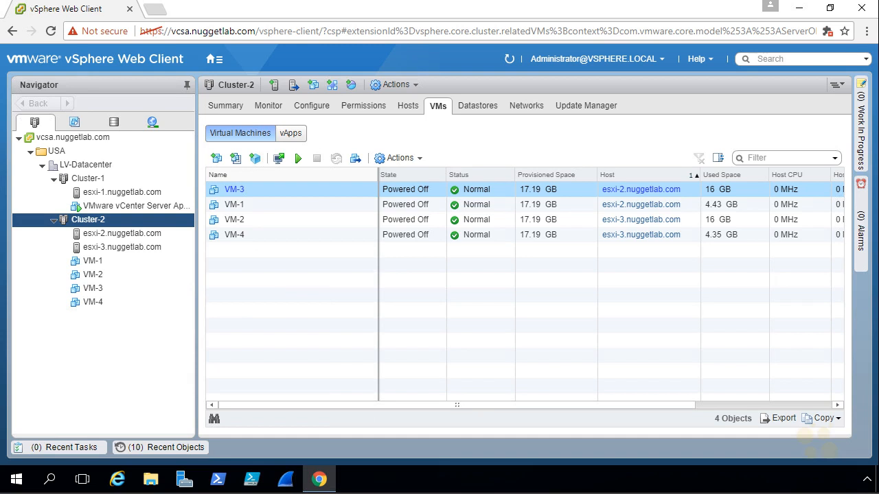
Step: Annotate the four Cluster-2 VMs, Cluster-2 and host esxi-3.nuggetlab.com, then clear the drawings
mouse_move(113, 259)
left_mouse_down()
mouse_move(122, 294)
mouse_move(113, 299)
left_mouse_up()
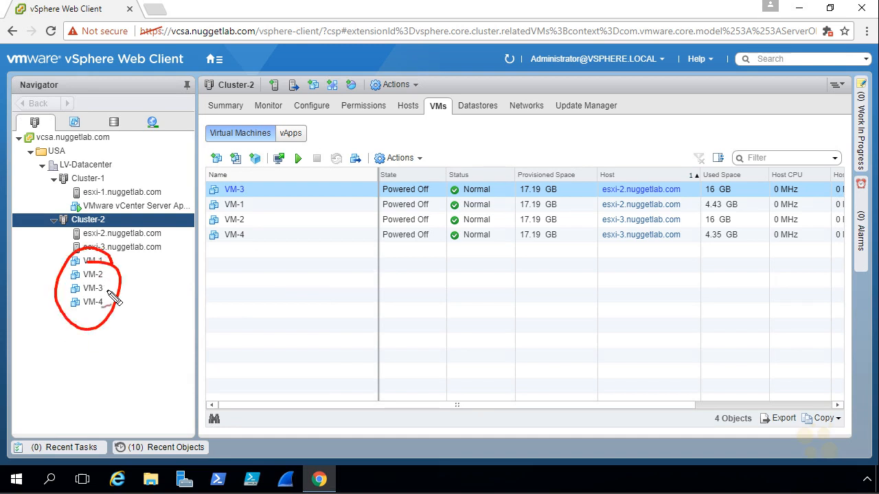
left_click_drag(62, 228, 39, 242)
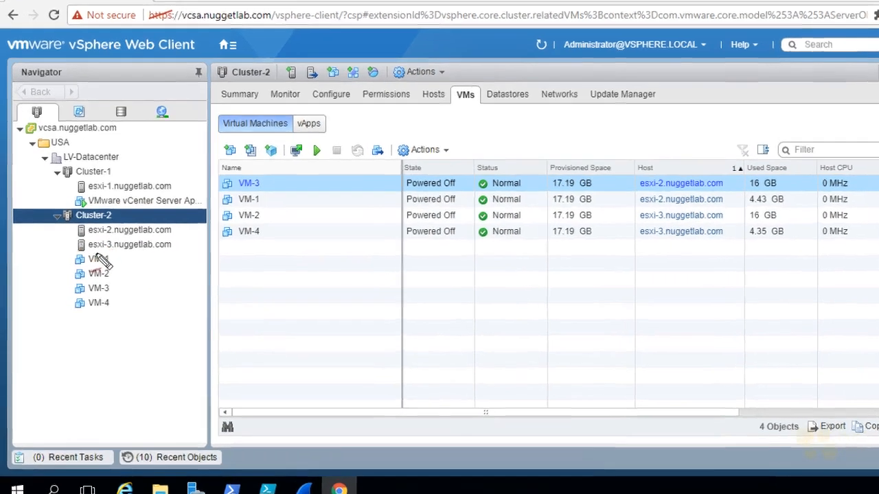
mouse_move(85, 255)
left_mouse_down()
mouse_move(129, 259)
mouse_move(198, 239)
mouse_move(57, 249)
left_mouse_up()
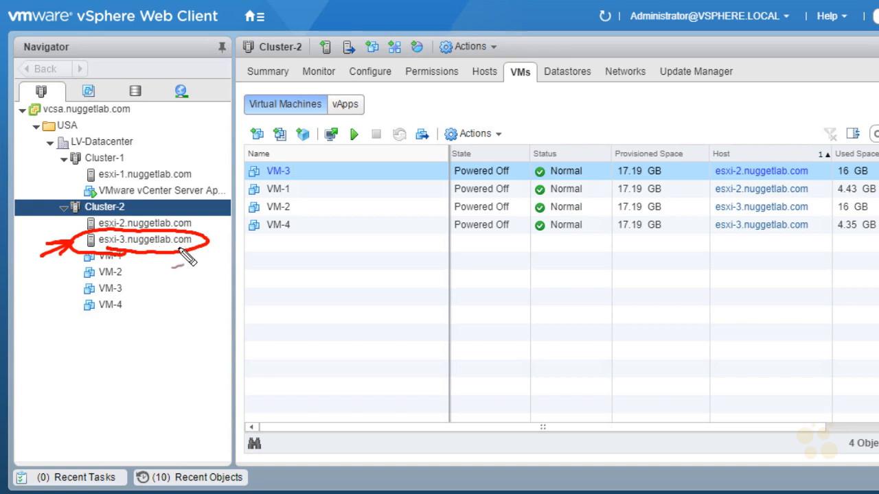
key("Escape")
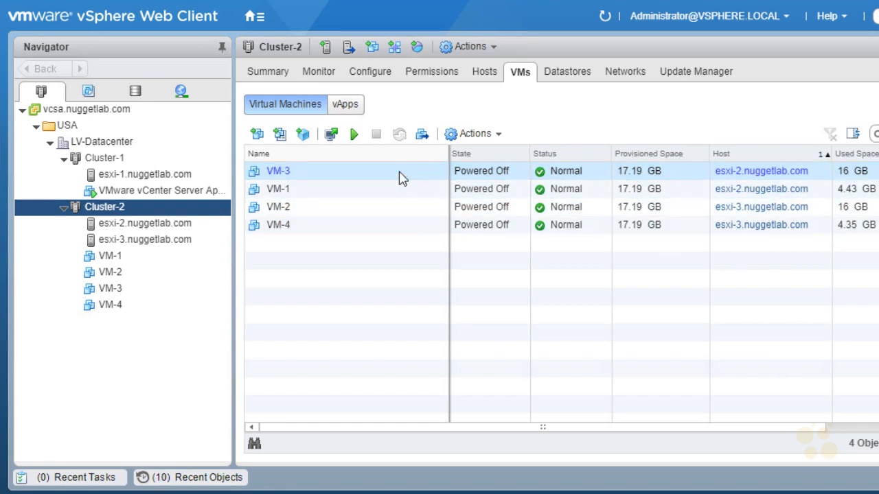
Step: Power on all four VMs, refresh, and bracket the two VMs each on esxi-2 and esxi-3
left_click(387, 229, "shift")
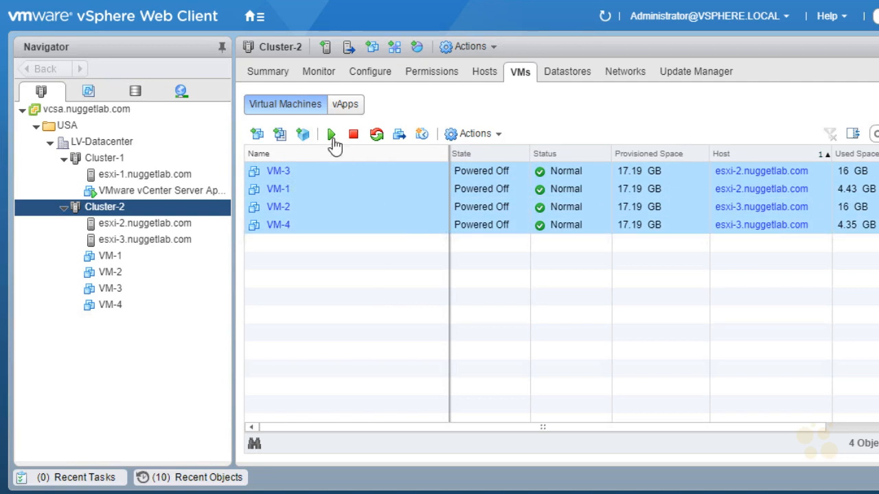
left_click(332, 136)
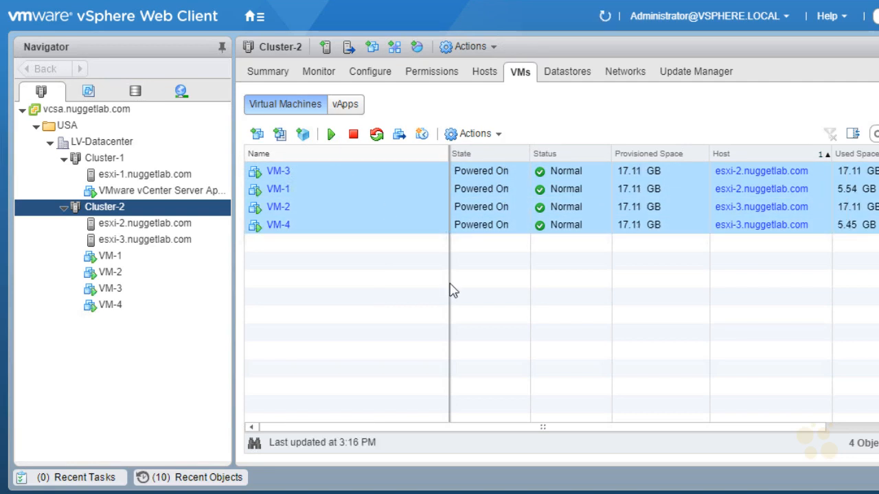
left_click(606, 17)
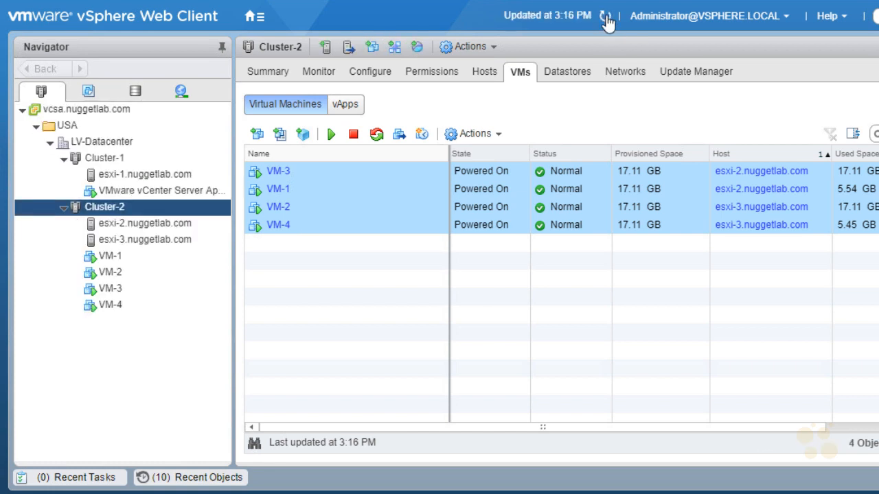
left_click(606, 17)
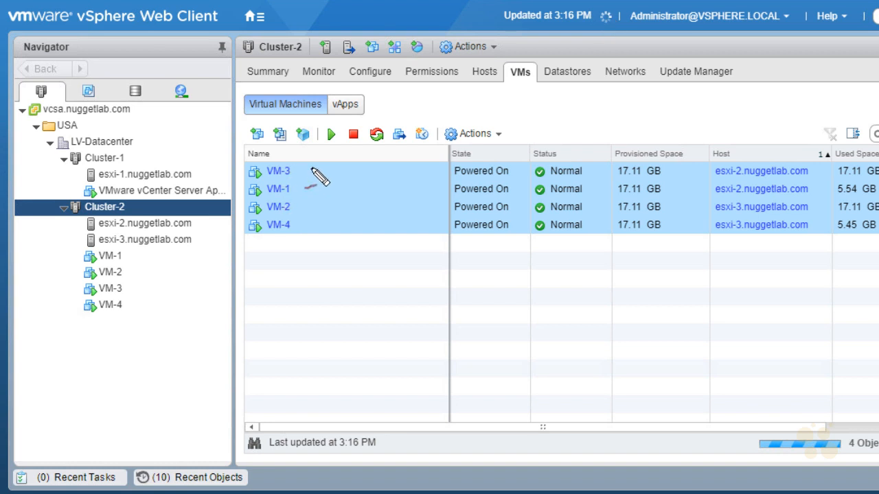
left_click_drag(718, 164, 715, 198)
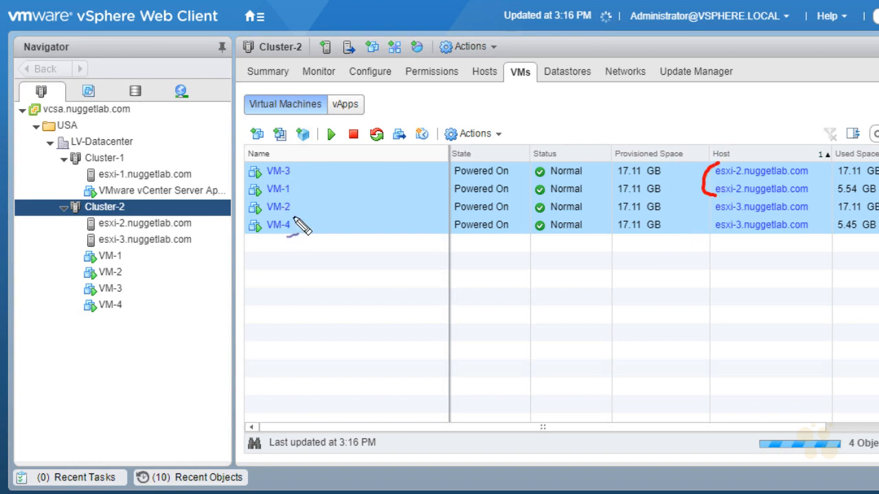
left_click_drag(716, 200, 710, 235)
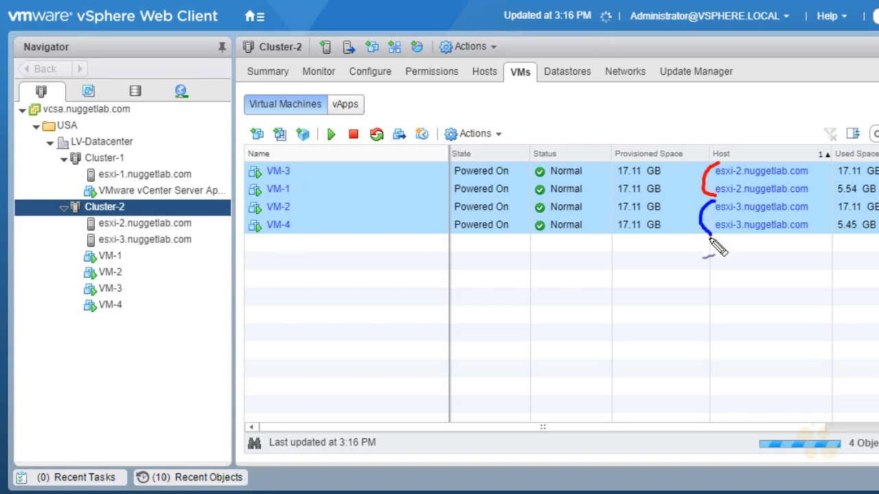
key("Escape")
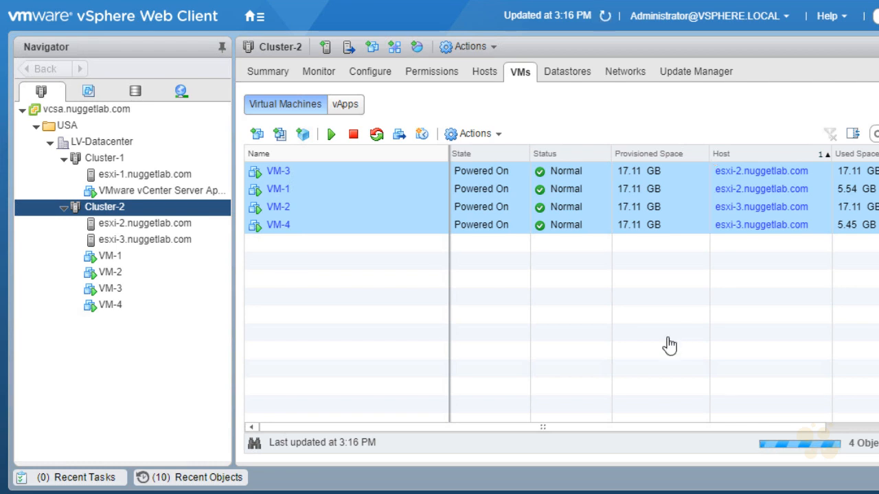
Step: Open Cluster-2's vSphere HA summary and mark master host esxi-2, connected hosts and the agent error row
left_click(324, 74)
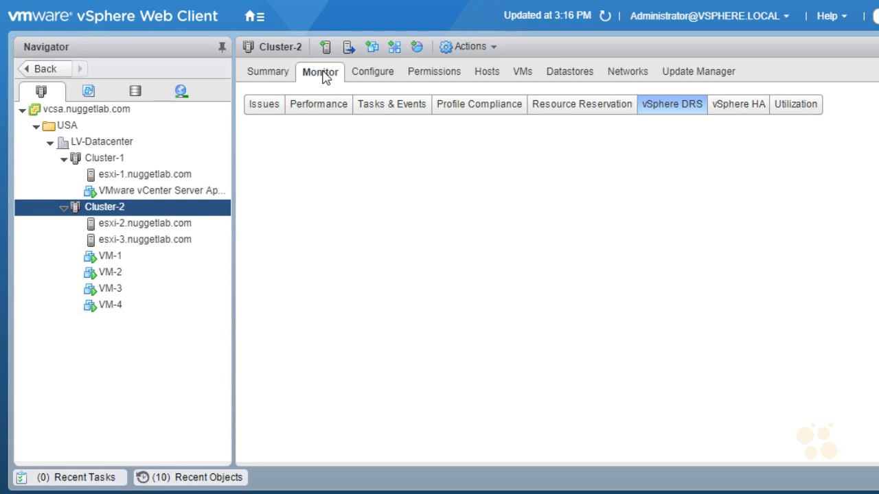
left_click(742, 112)
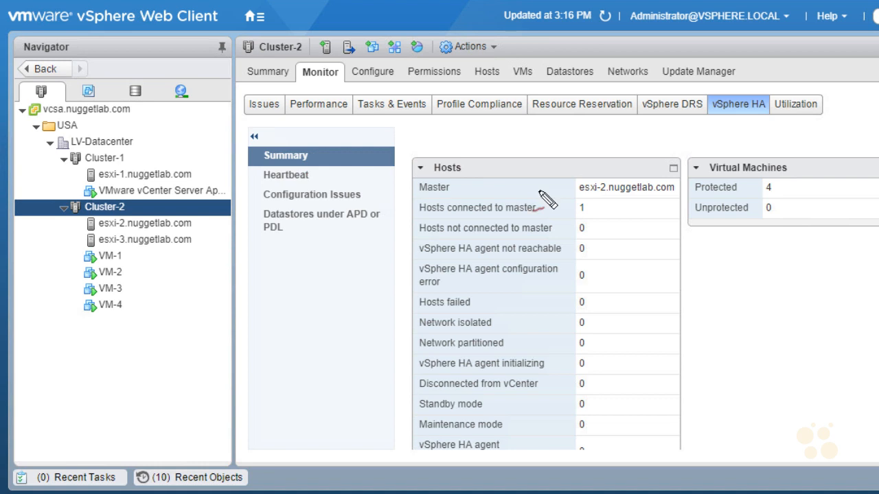
left_click_drag(536, 191, 562, 189)
mouse_move(552, 182)
left_mouse_down()
mouse_move(552, 198)
mouse_move(569, 212)
mouse_move(560, 219)
left_mouse_up()
left_click_drag(538, 260, 533, 264)
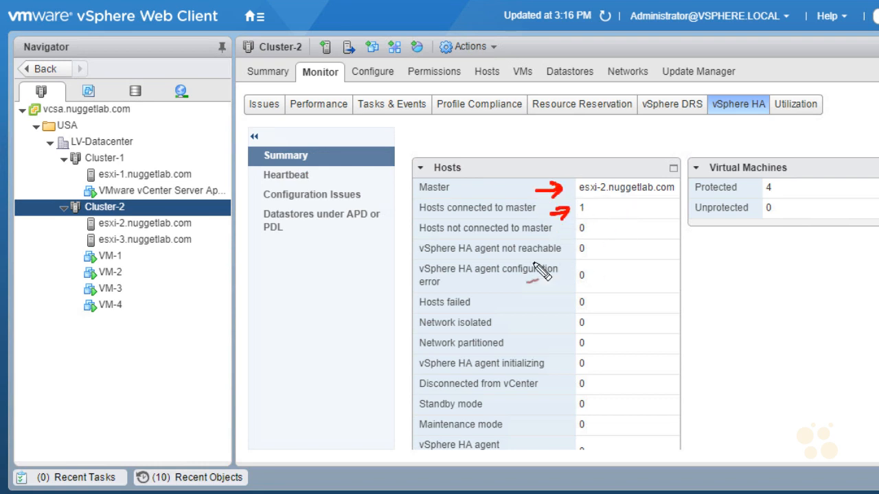
left_click_drag(91, 255, 130, 251)
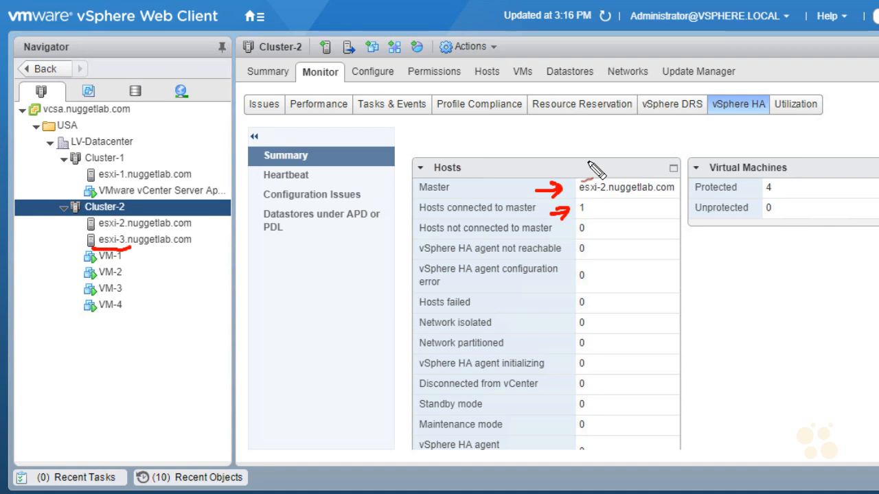
key("e")
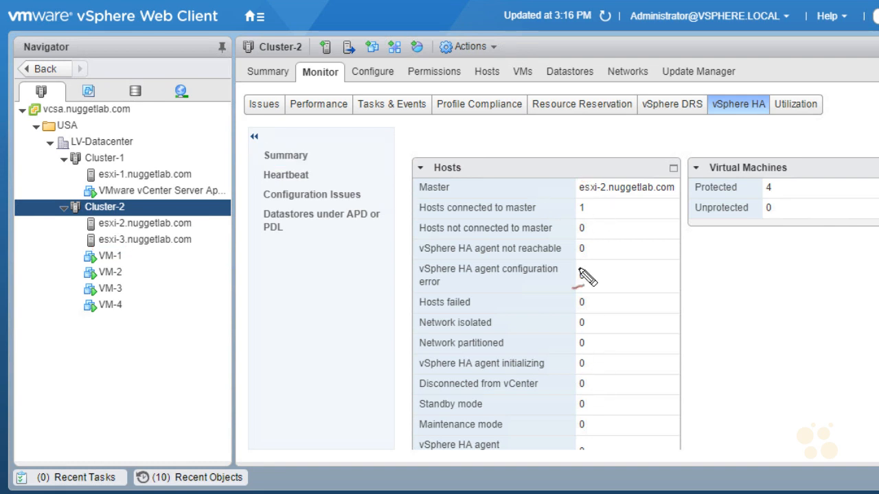
Step: Highlight zero failed, isolated and maintenance-mode hosts and 4 protected VMs, then show DRS memory utilization
left_click_drag(386, 232, 404, 231)
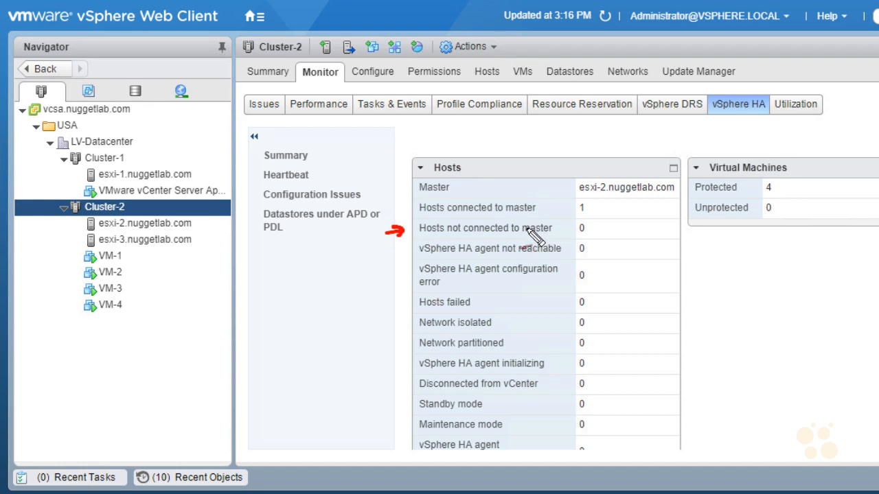
left_click_drag(383, 311, 411, 302)
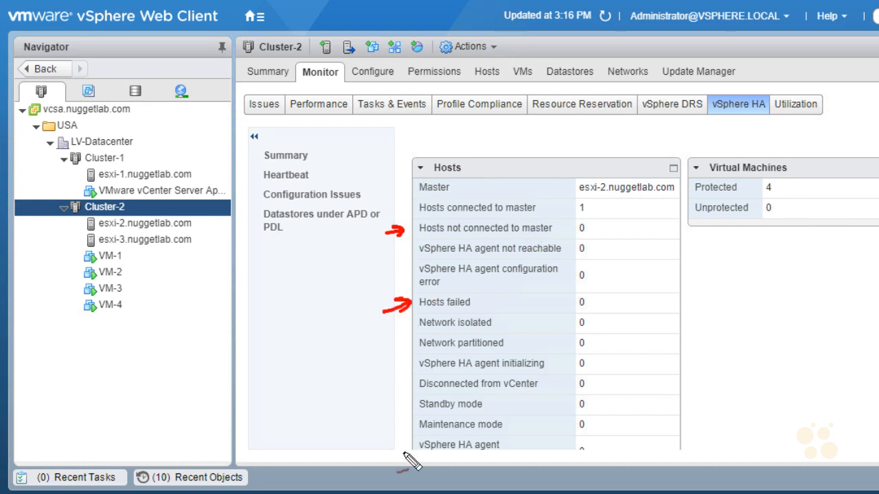
left_click_drag(387, 337, 409, 327)
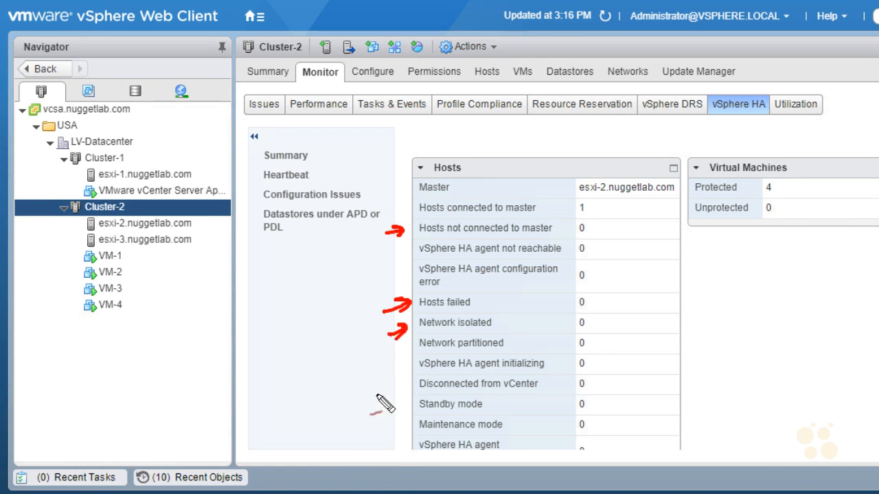
mouse_move(581, 436)
left_mouse_down()
mouse_move(603, 420)
mouse_move(573, 438)
left_mouse_up()
left_click_drag(412, 432, 507, 438)
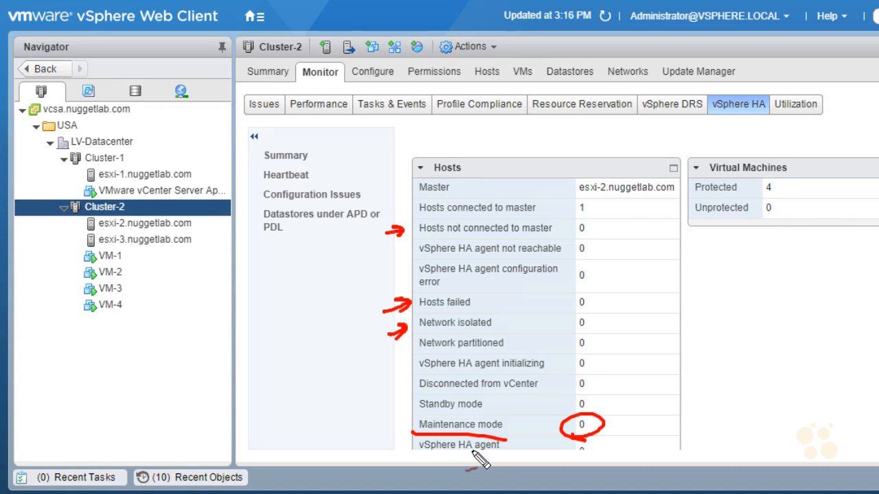
left_click_drag(763, 190, 769, 185)
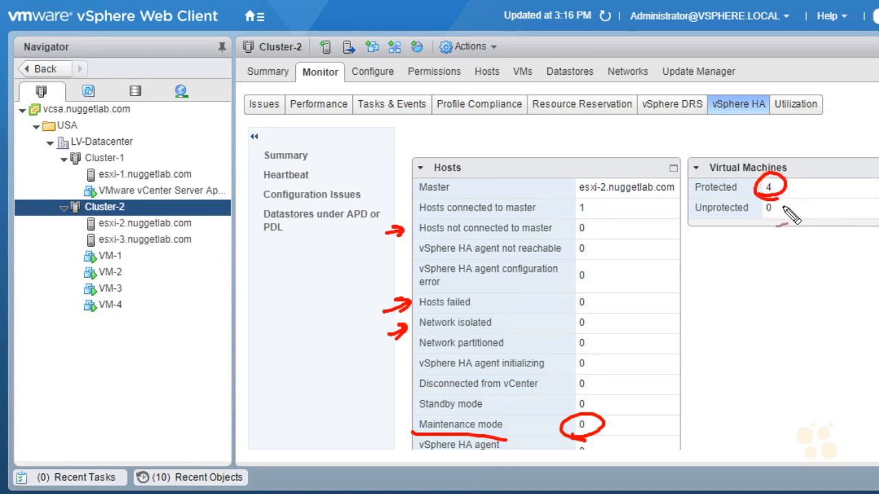
key("Escape")
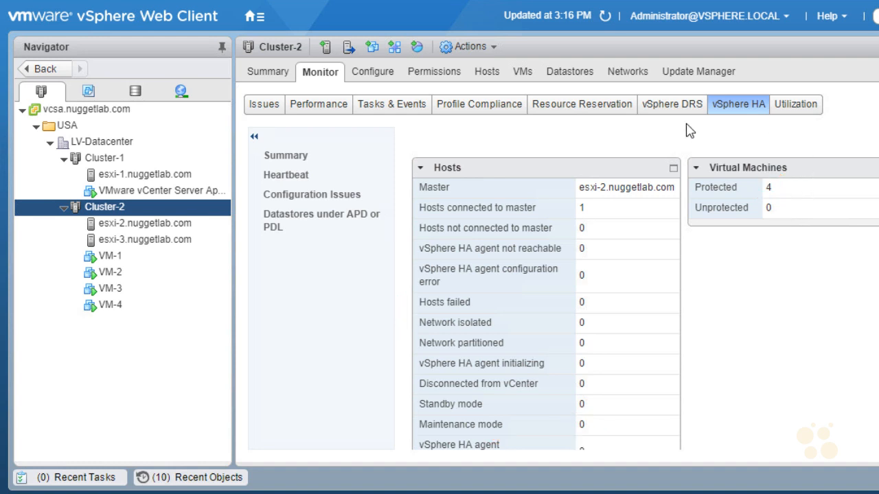
left_click(673, 107)
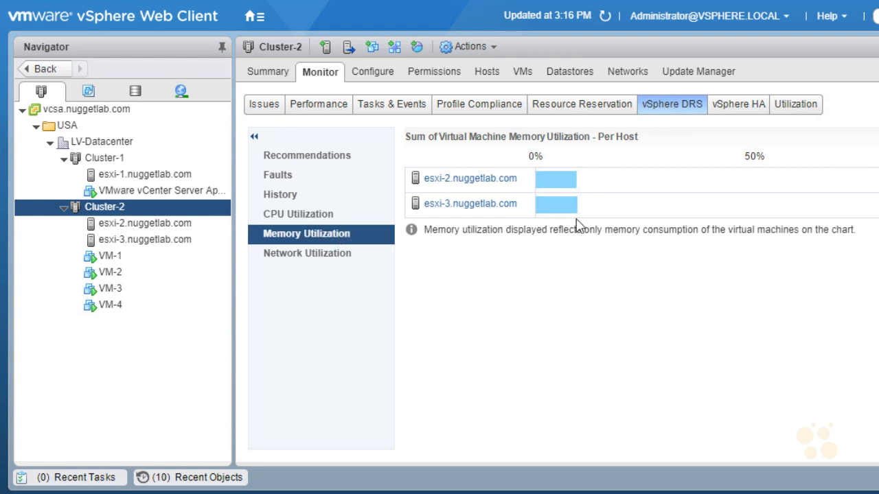
Step: View Cluster-2's per-host CPU utilization, then its Summary showing DRS Balanced with 0 recommendations
left_click(298, 214)
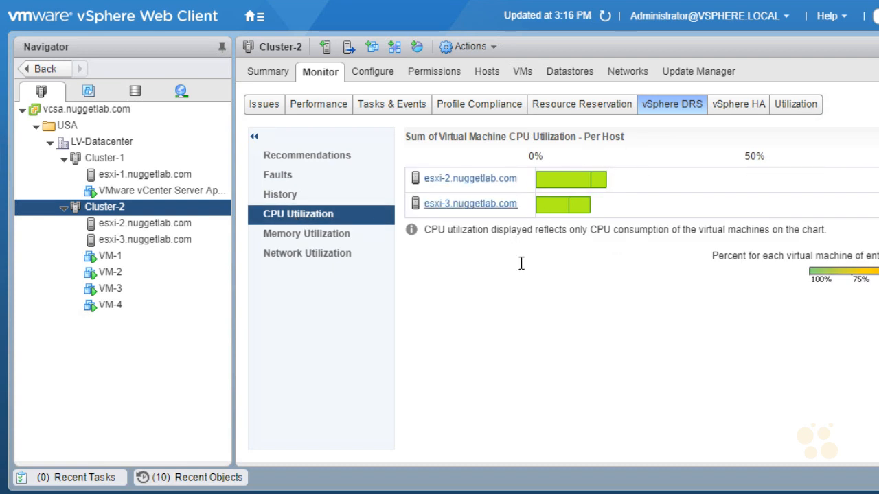
left_click(272, 80)
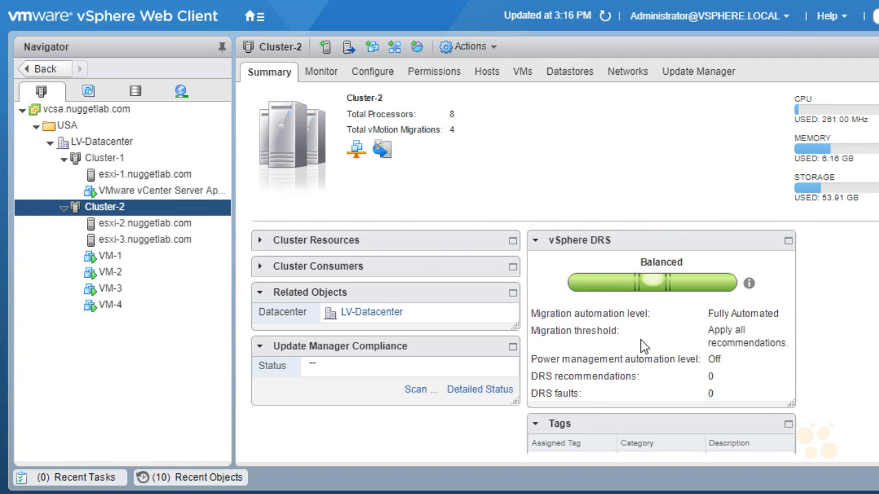
Step: Shut down host esxi-3.nuggetlab.com from its Power actions and confirm the Shut Down Host dialog
right_click(184, 249)
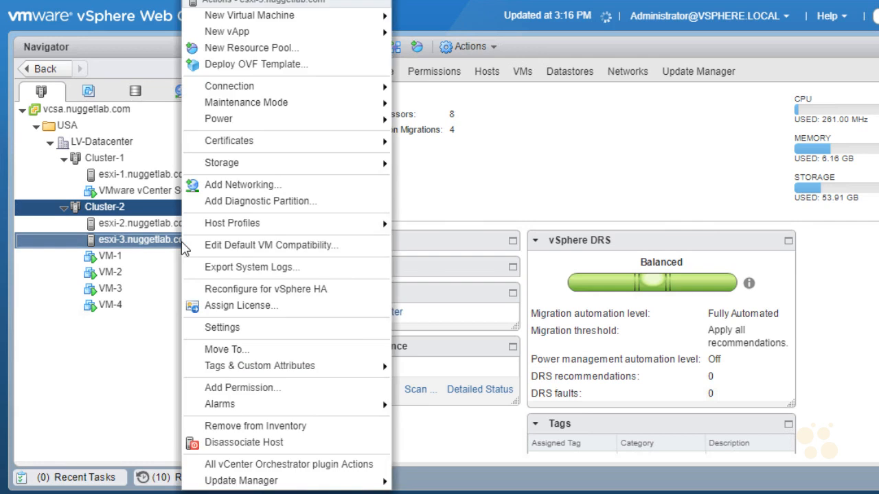
mouse_move(332, 124)
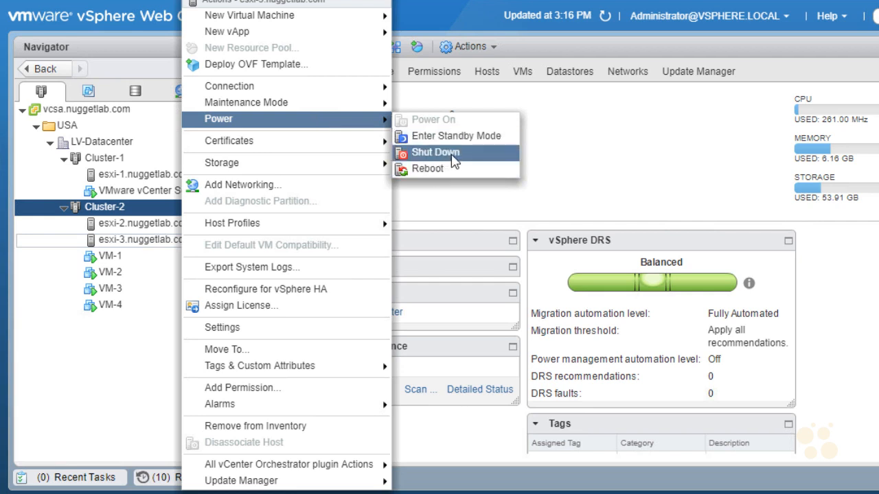
left_click(454, 153)
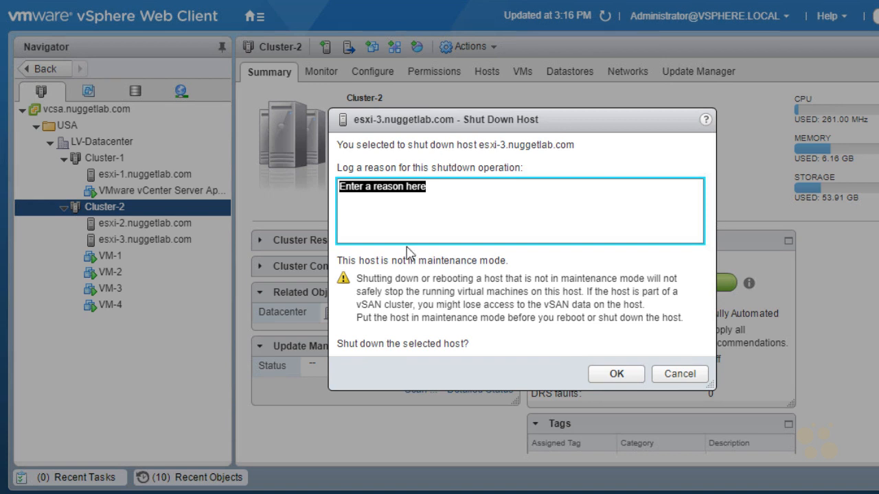
left_click(616, 374)
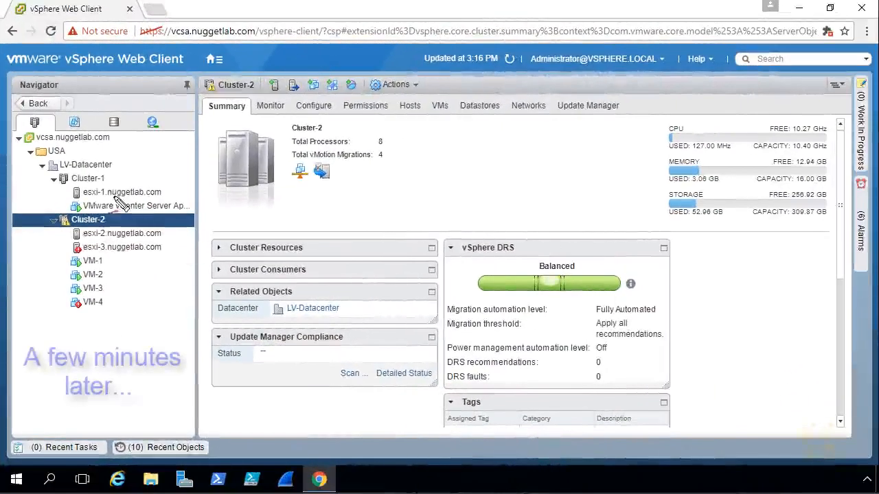
left_click_drag(40, 256, 55, 259)
left_click_drag(39, 317, 62, 311)
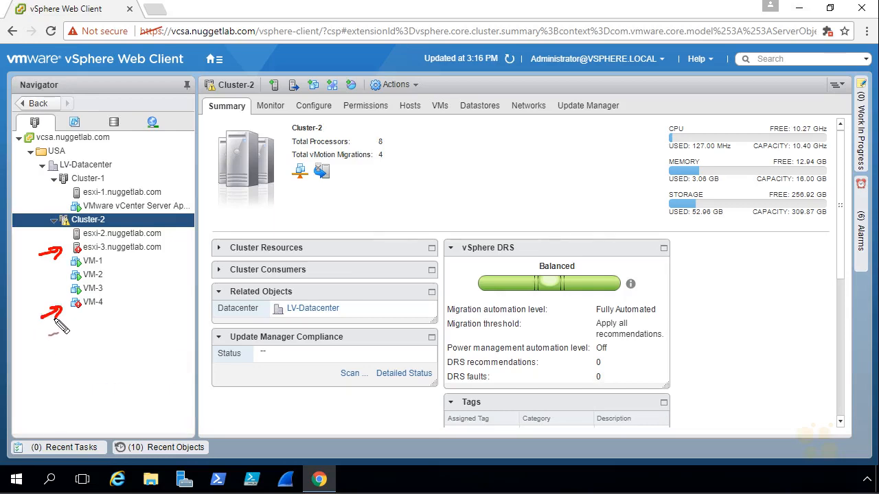
mouse_move(73, 212)
left_mouse_down()
mouse_move(49, 218)
mouse_move(73, 214)
left_mouse_up()
left_click_drag(100, 301, 108, 298)
key("Escape")
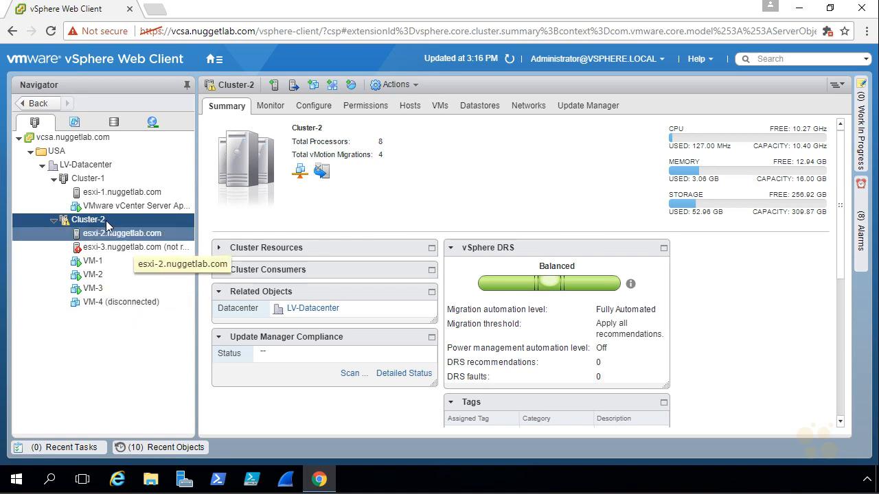
Step: Reload the Cluster-2 summary and mark up the esxi-3 connection and HA failover alarms
left_click(509, 60)
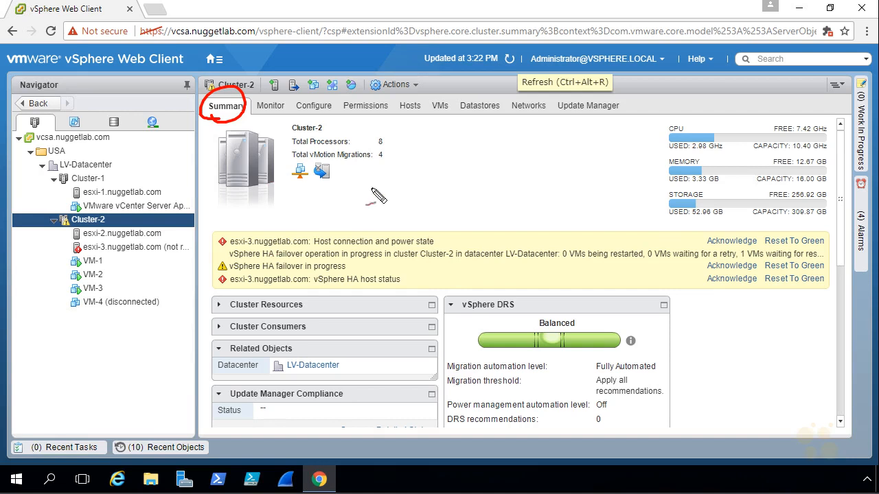
left_click_drag(219, 115, 241, 122)
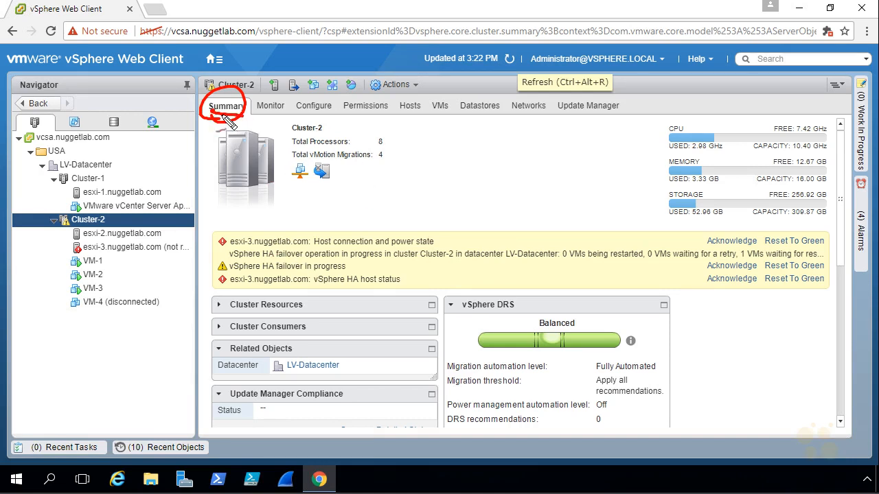
left_click_drag(410, 277, 424, 273)
left_click_drag(369, 397, 379, 394)
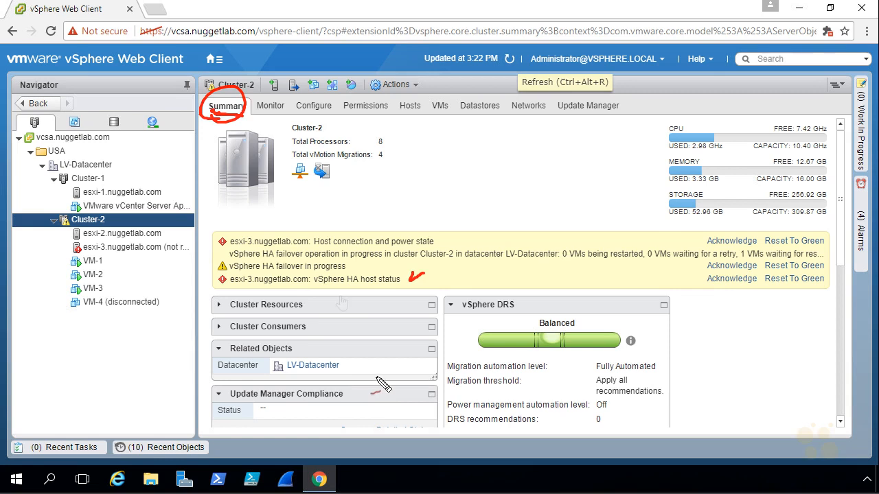
mouse_move(272, 274)
left_mouse_down()
mouse_move(282, 272)
mouse_move(257, 275)
mouse_move(292, 246)
mouse_move(321, 280)
left_mouse_up()
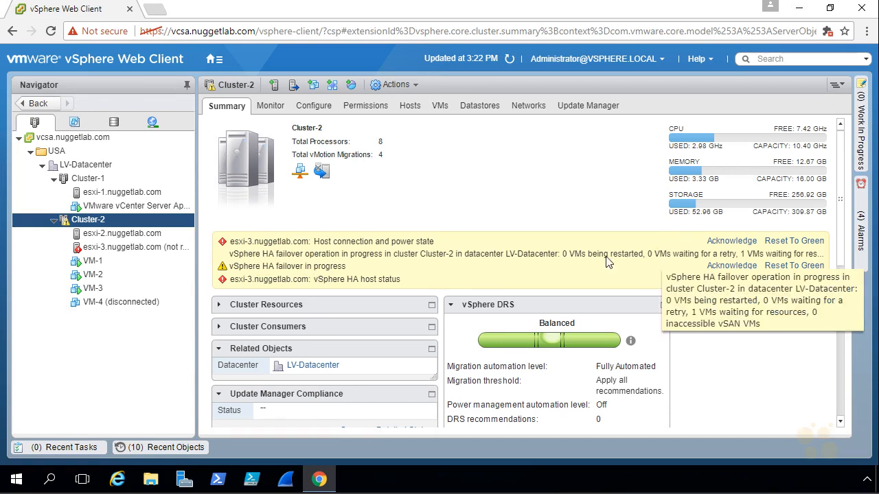
mouse_move(828, 357)
left_mouse_down()
mouse_move(852, 354)
mouse_move(875, 283)
mouse_move(696, 267)
mouse_move(748, 365)
mouse_move(835, 354)
left_mouse_up()
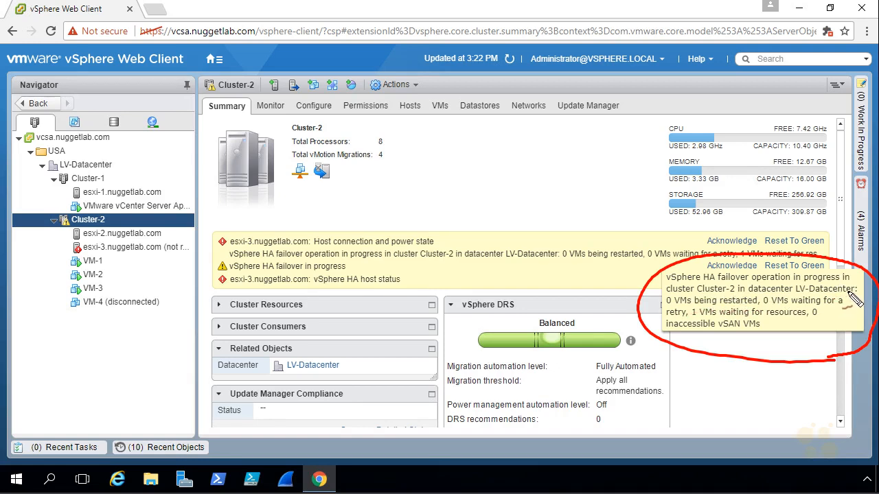
left_click_drag(666, 308, 842, 306)
mouse_move(675, 339)
left_mouse_down()
mouse_move(683, 320)
mouse_move(805, 320)
left_mouse_up()
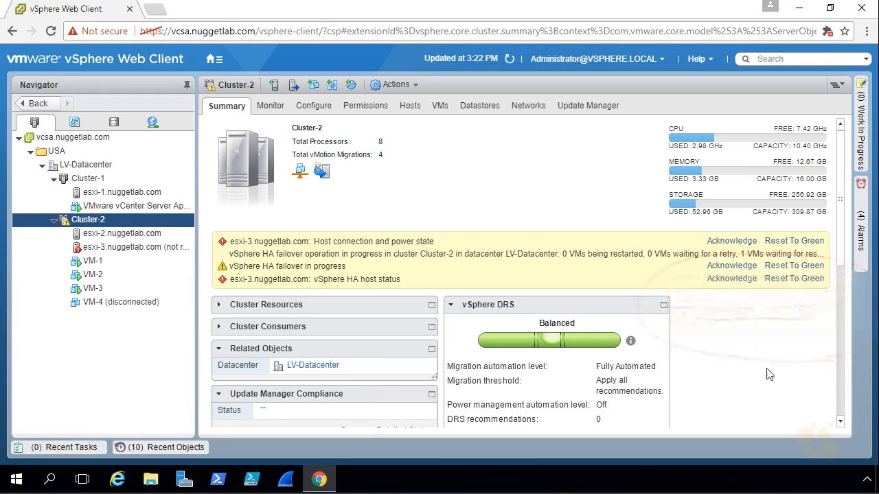
Step: Open the alarms sidebar, try resetting the esxi-3 connection alarm, and browse the New and Acknowledged filters
left_click(862, 233)
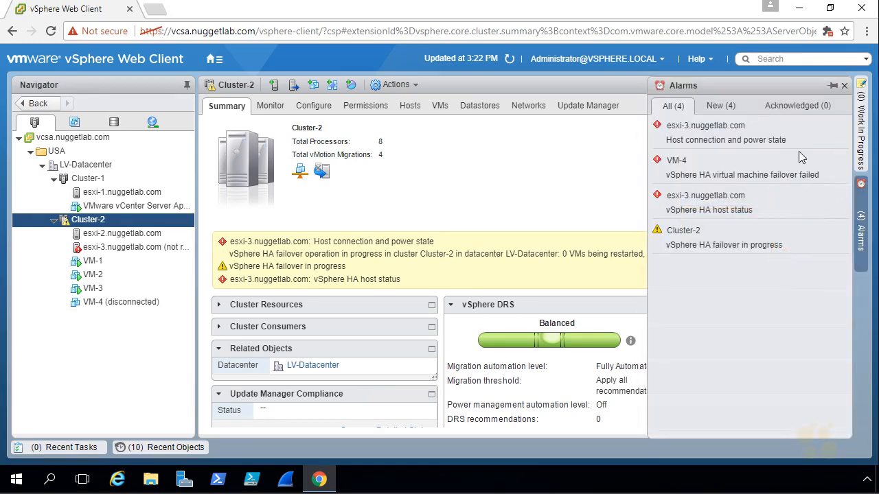
right_click(711, 135)
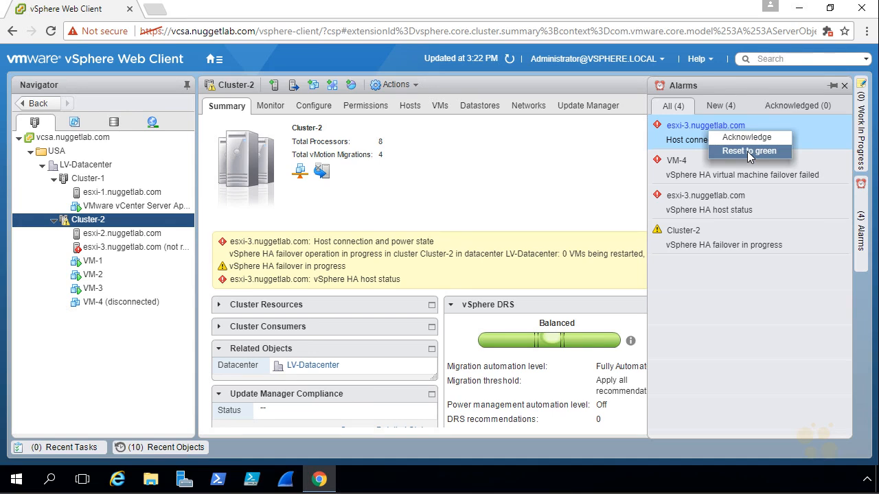
left_click(747, 152)
left_click(723, 106)
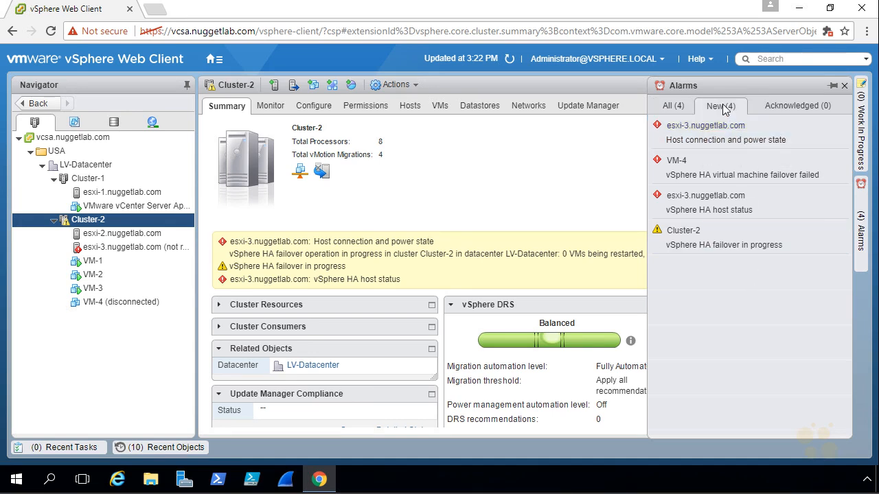
left_click(798, 105)
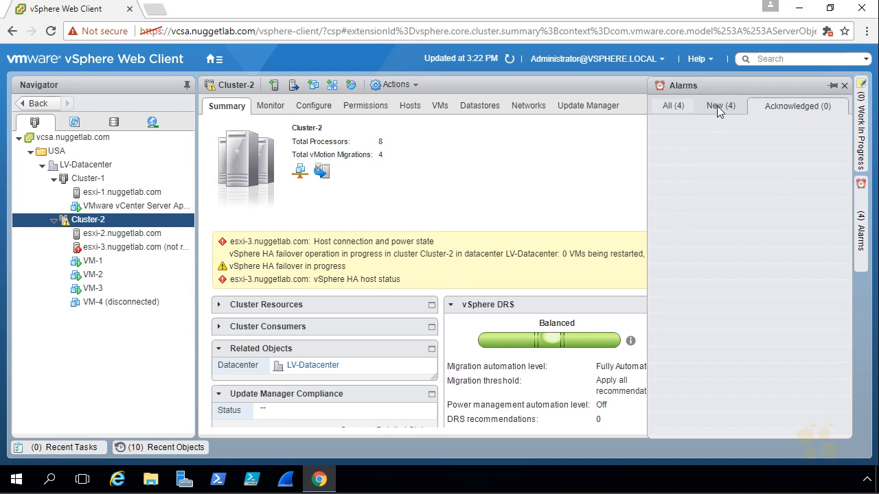
left_click(673, 107)
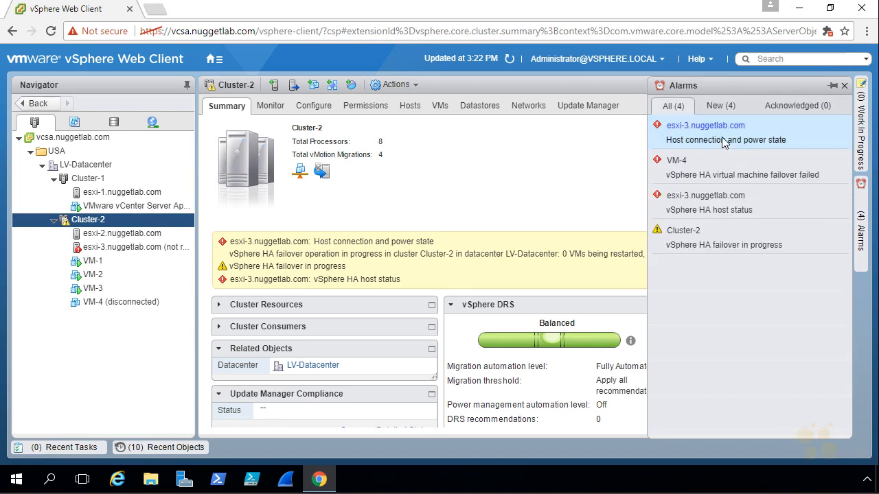
Step: Acknowledge the esxi-3 host connection alarm, then reset it to green from the Acknowledged list
right_click(769, 135)
left_click(795, 141)
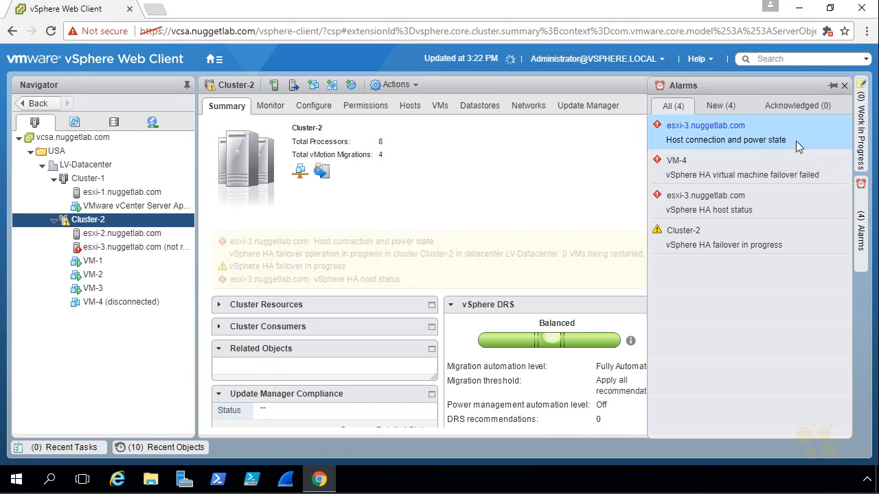
left_click(788, 105)
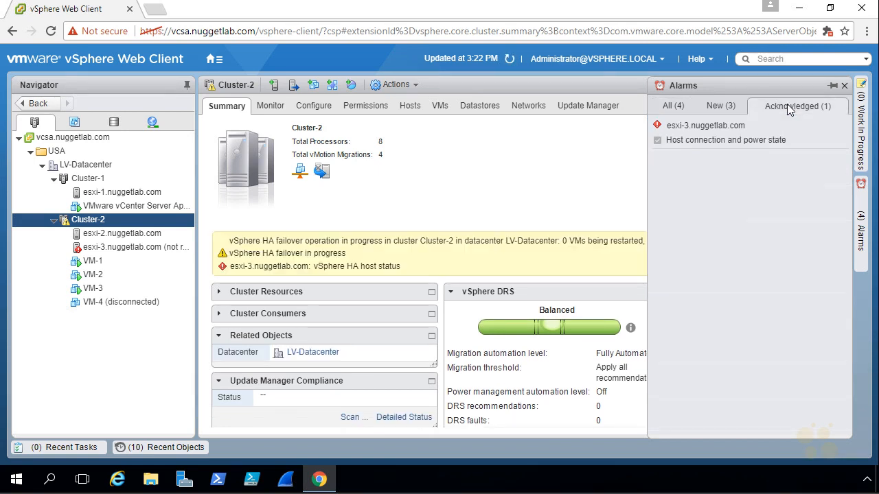
right_click(797, 136)
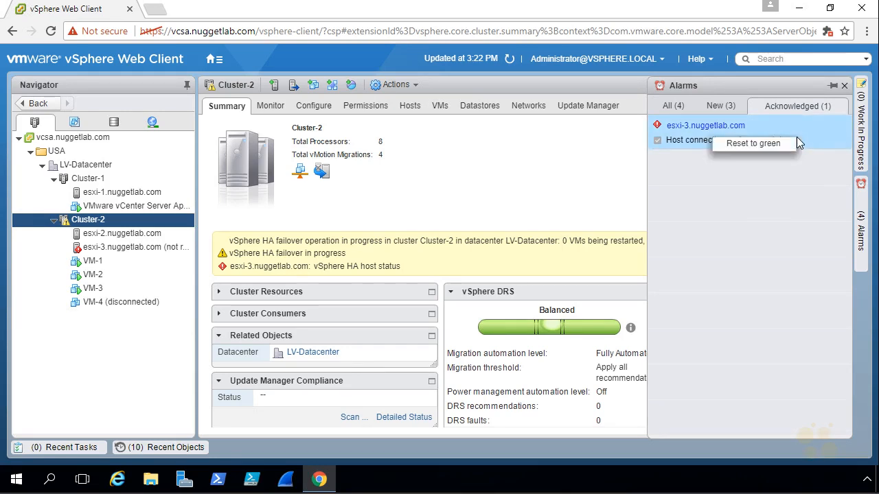
left_click(759, 145)
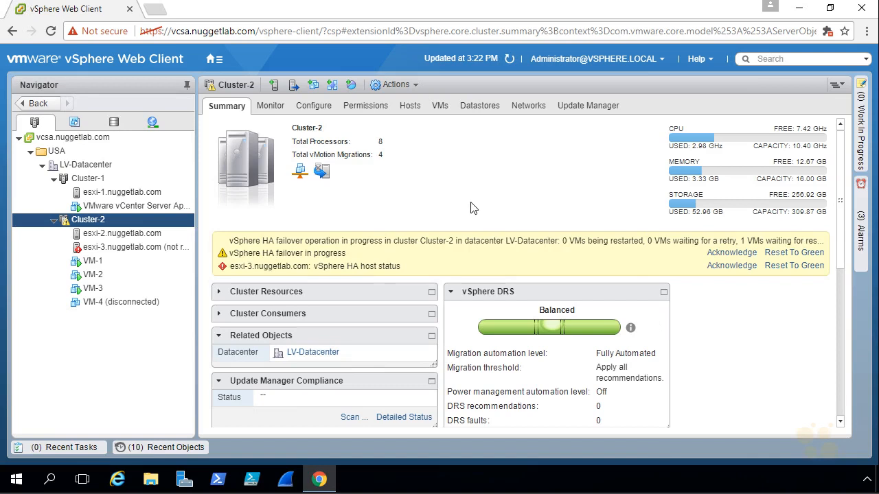
Step: Show Cluster-2's triggered alarms under Monitor > Issues
left_click(275, 108)
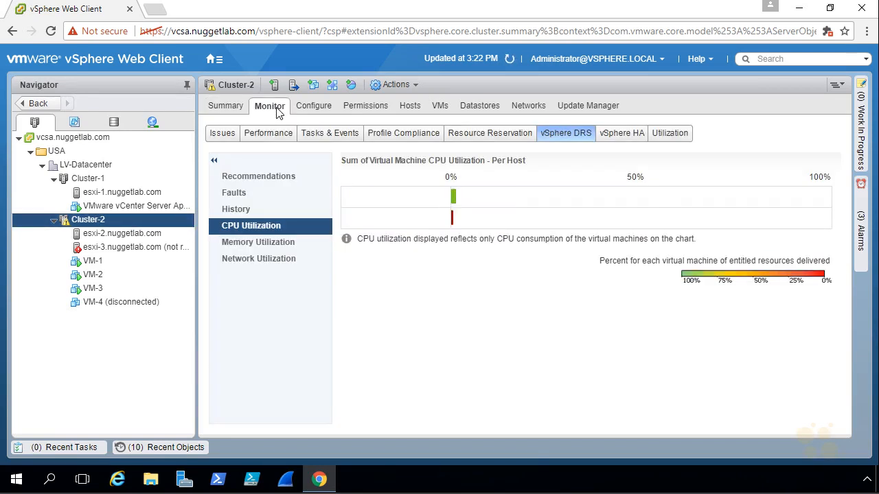
left_click(221, 137)
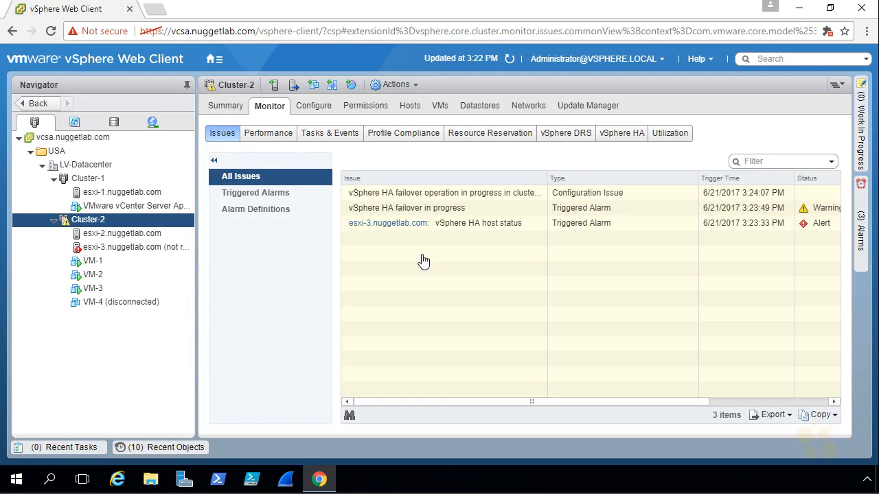
left_click(267, 193)
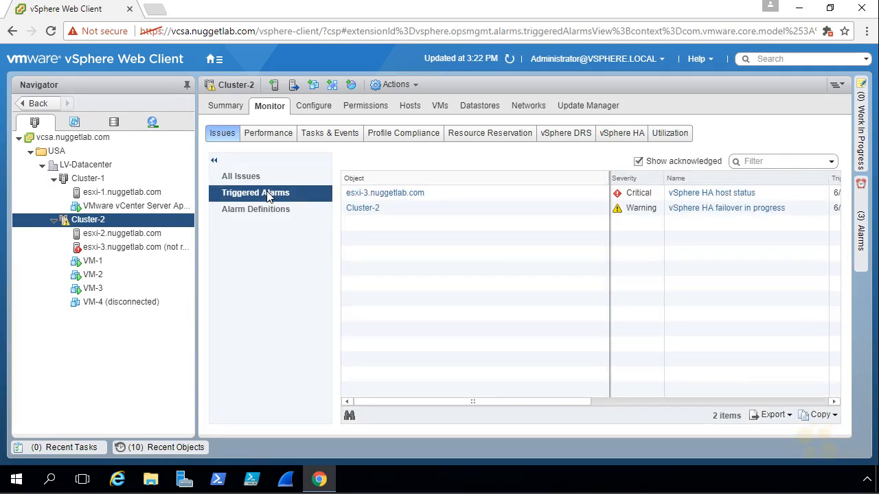
Step: Open Cluster-2's event log and select the 'Cannot synchronize host' error to read its details
left_click(328, 135)
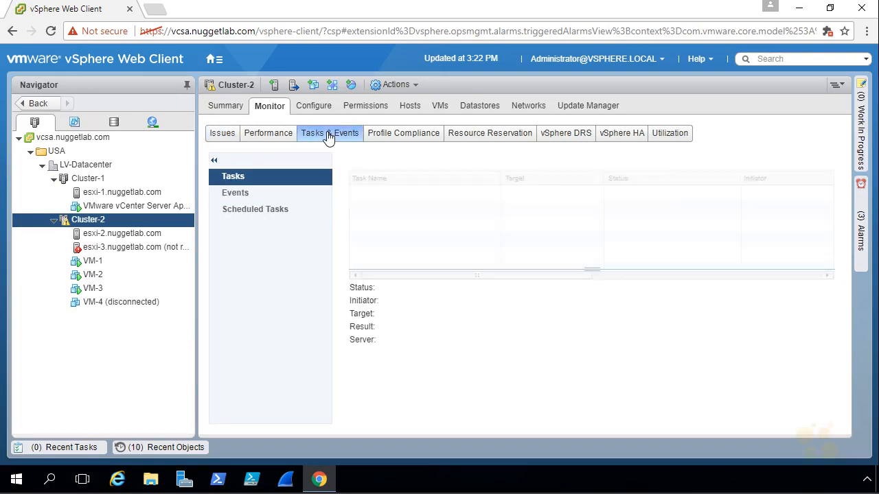
left_click(242, 192)
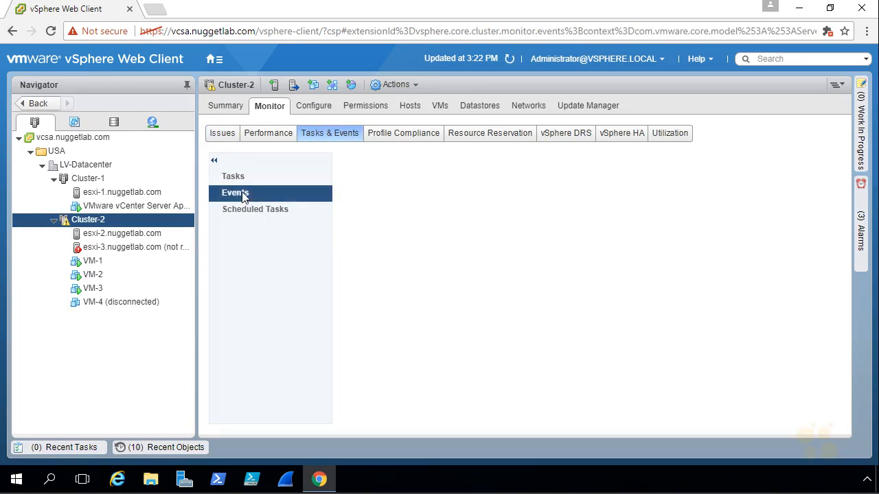
left_click(505, 301)
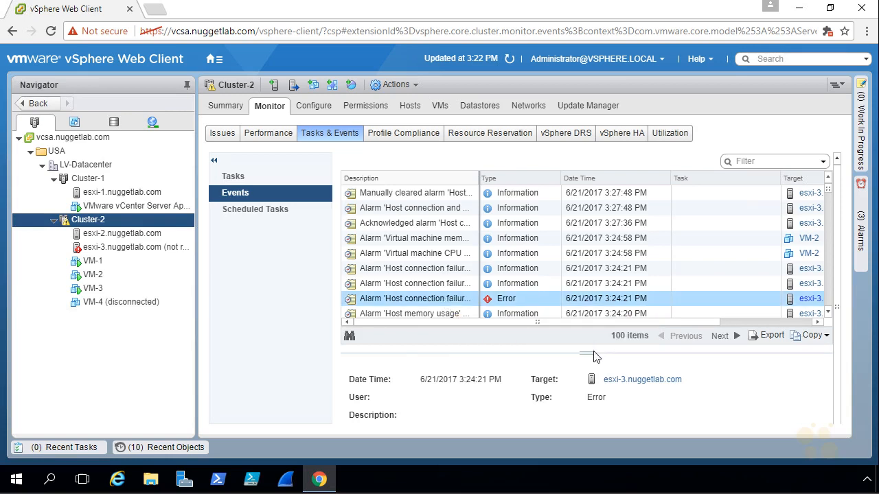
left_click_drag(592, 353, 590, 276)
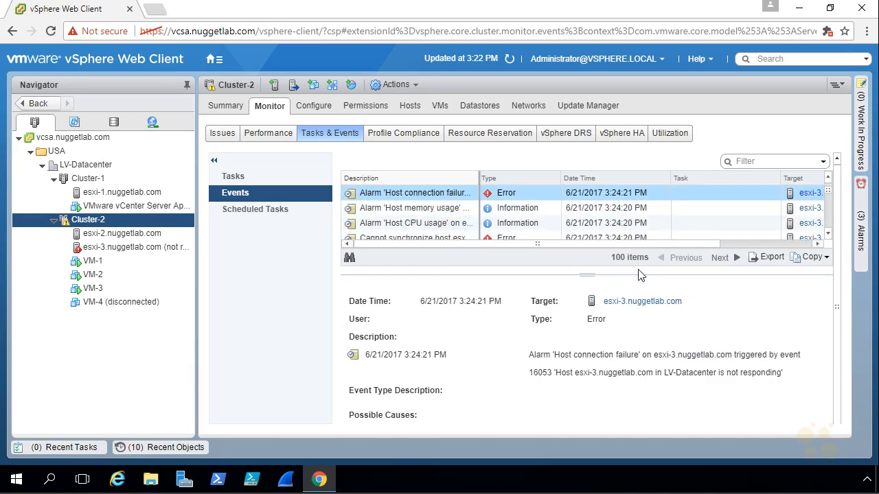
scroll(828, 238, "down", 2)
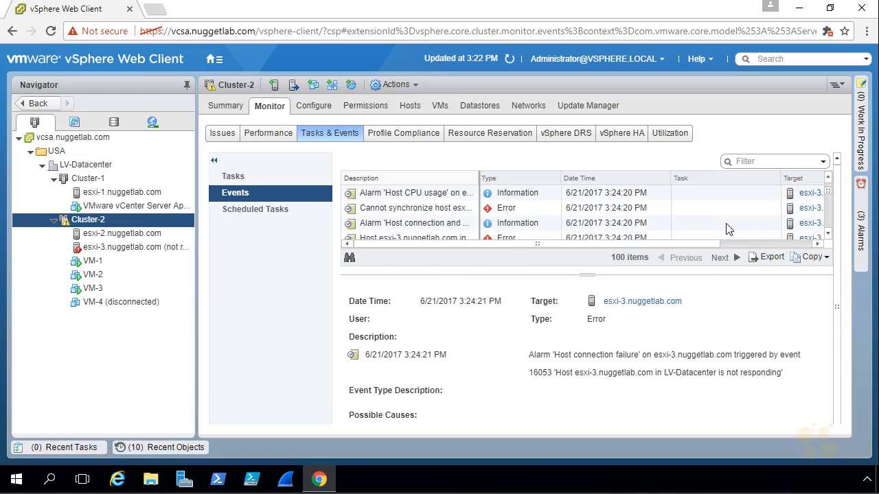
left_click(550, 208)
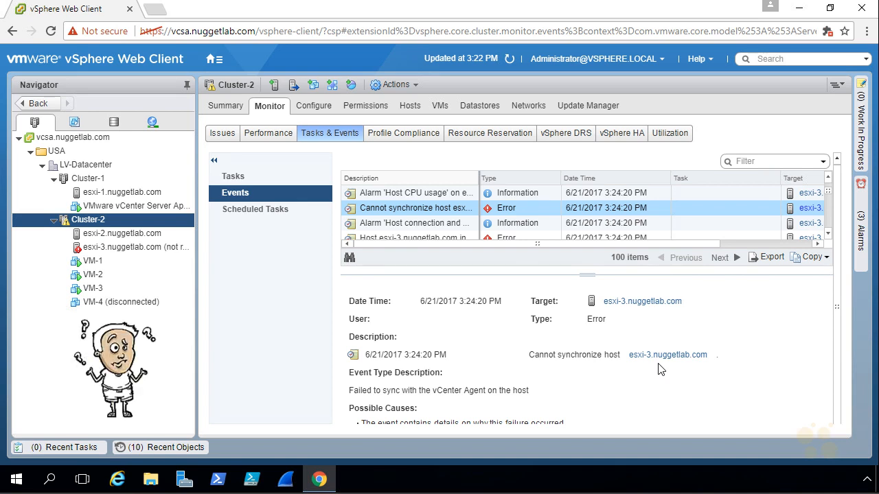
Step: Mark up the error details and the related entries in the inventory tree
left_click_drag(651, 381, 661, 379)
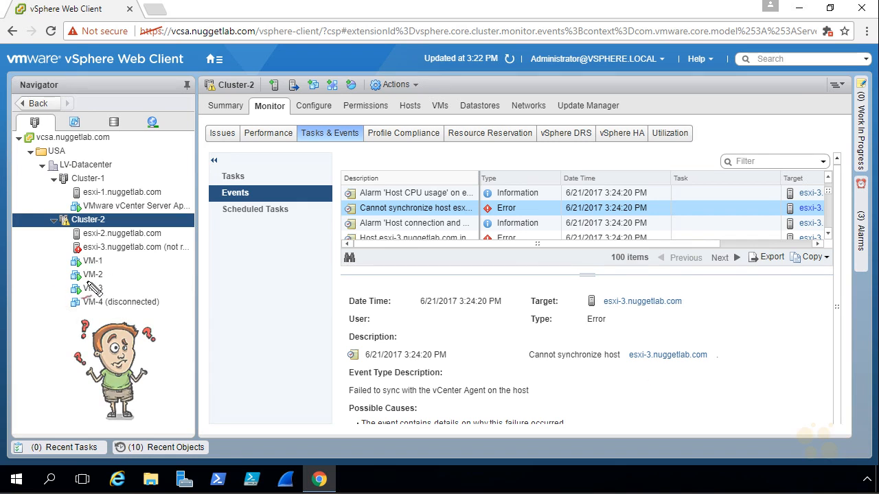
left_click_drag(63, 261, 45, 259)
left_click_drag(63, 288, 43, 287)
left_click_drag(46, 241, 69, 234)
left_click_drag(62, 303, 43, 304)
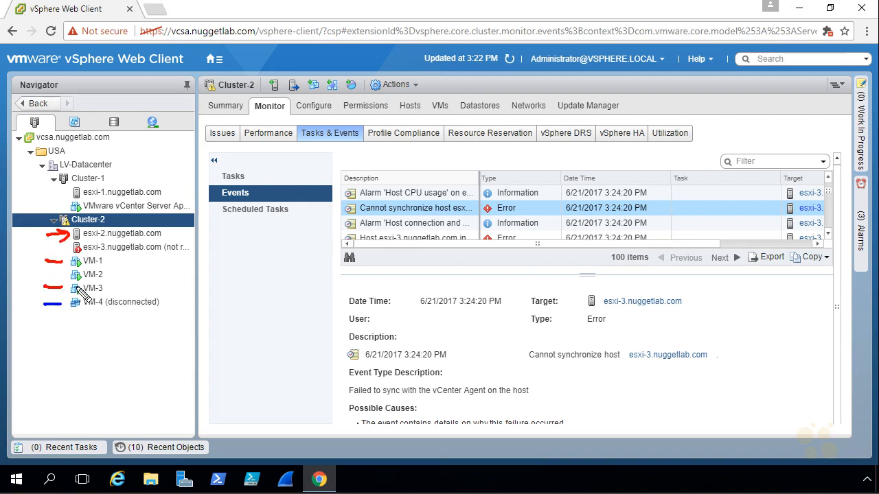
mouse_move(47, 269)
left_mouse_down()
mouse_move(67, 273)
mouse_move(59, 277)
left_mouse_up()
left_click_drag(54, 297, 55, 307)
mouse_move(151, 267)
left_mouse_down()
mouse_move(137, 254)
mouse_move(134, 262)
mouse_move(82, 266)
mouse_move(89, 289)
left_mouse_up()
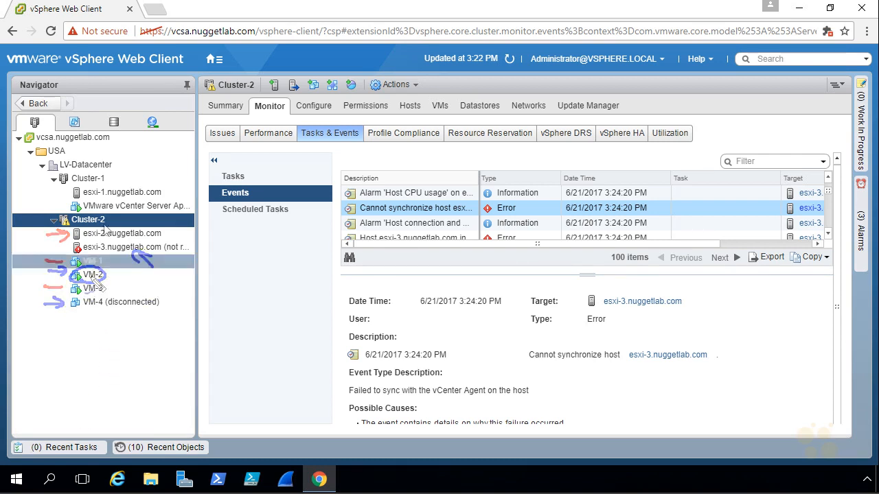
Step: List Cluster-2's VMs with their hosts, select VM-2, then open the disconnected VM-4's summary
left_click(438, 106)
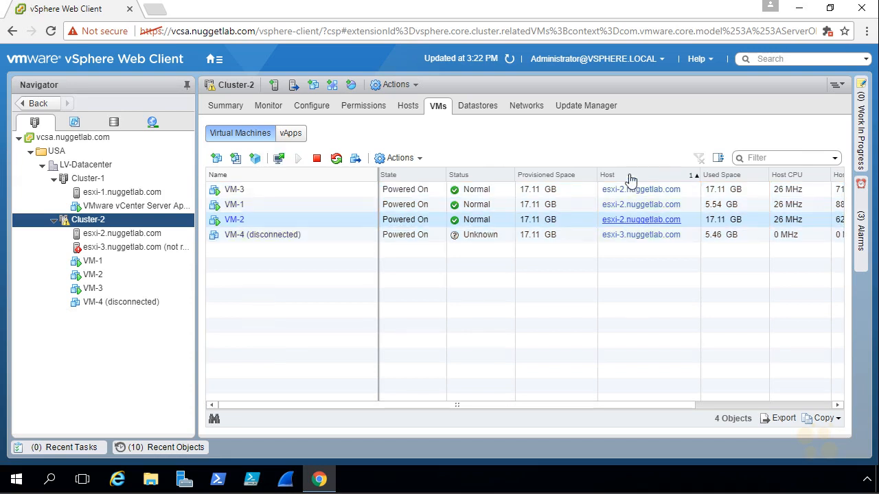
left_click(631, 218)
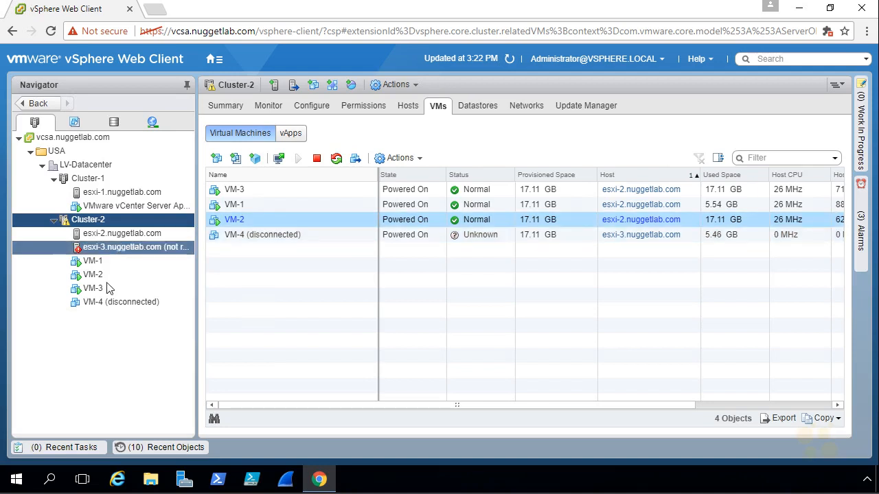
left_click(121, 305)
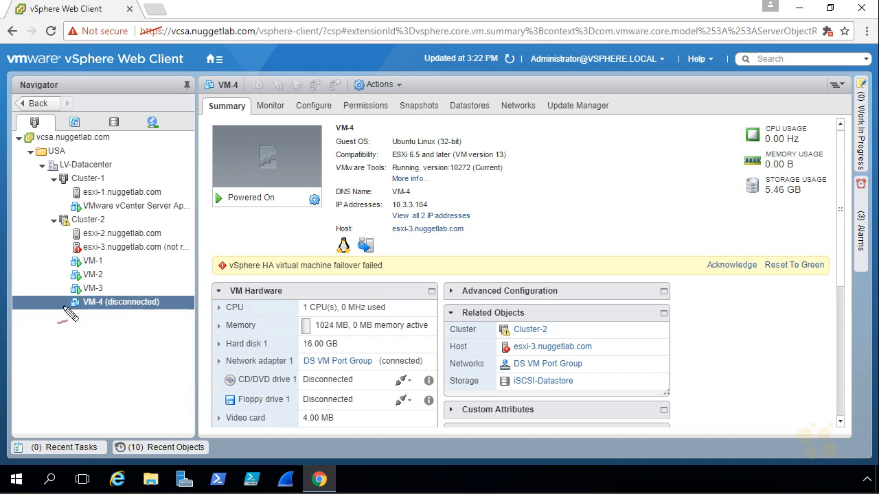
Step: Annotate esxi-3, VM-4 and iSCSI-Datastore, clear the drawings, and show VM-4's Monitor Issues list
mouse_move(40, 245)
left_mouse_down()
mouse_move(60, 247)
mouse_move(49, 252)
left_mouse_up()
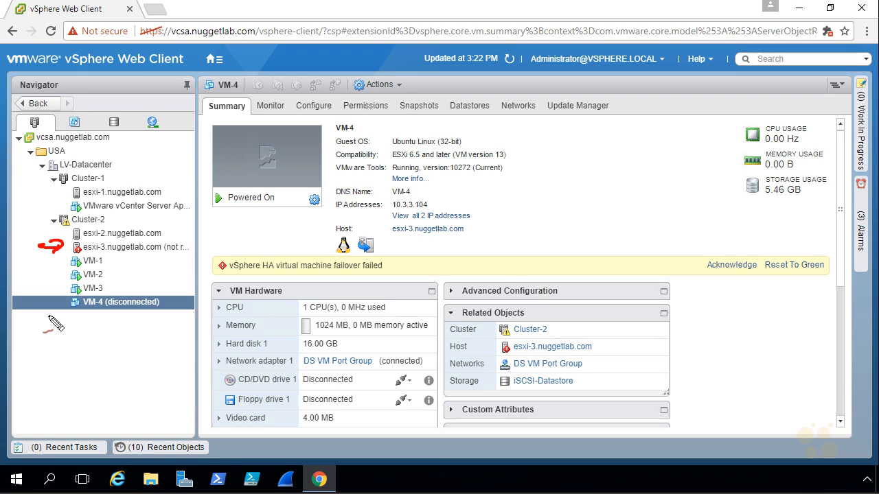
mouse_move(148, 272)
left_mouse_down()
mouse_move(146, 251)
mouse_move(152, 261)
left_mouse_up()
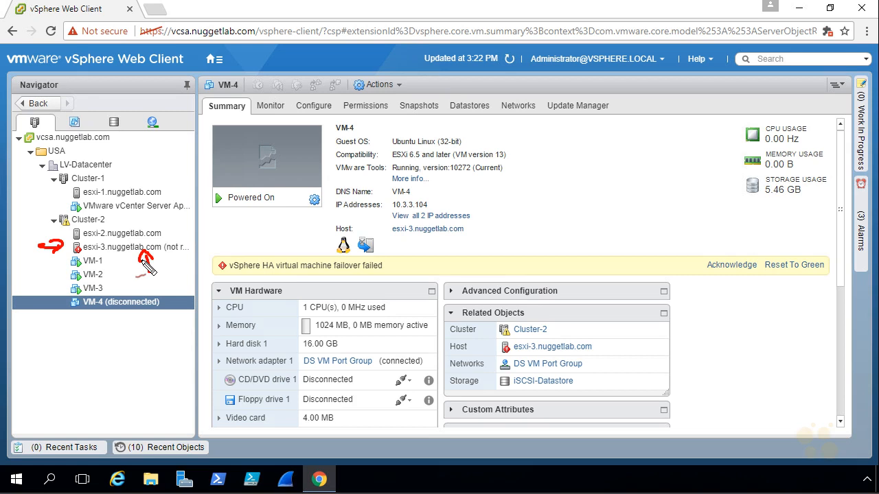
mouse_move(96, 314)
left_mouse_down()
mouse_move(155, 309)
mouse_move(97, 316)
left_mouse_up()
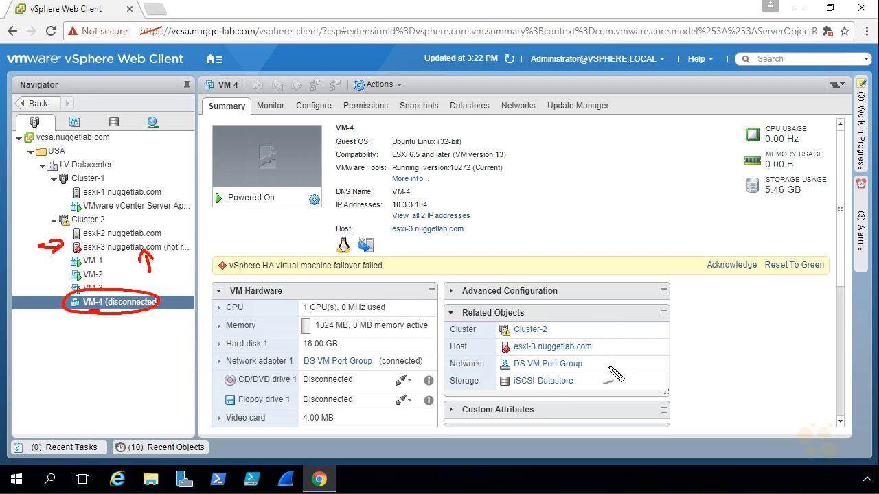
mouse_move(610, 372)
left_mouse_down()
mouse_move(590, 382)
mouse_move(597, 386)
left_mouse_up()
left_click_drag(518, 391, 566, 393)
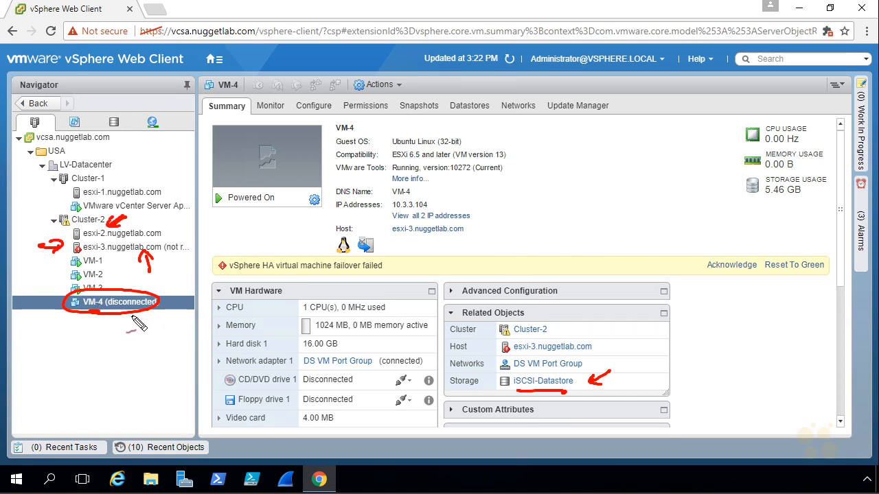
left_click_drag(116, 362, 126, 335)
key("Escape")
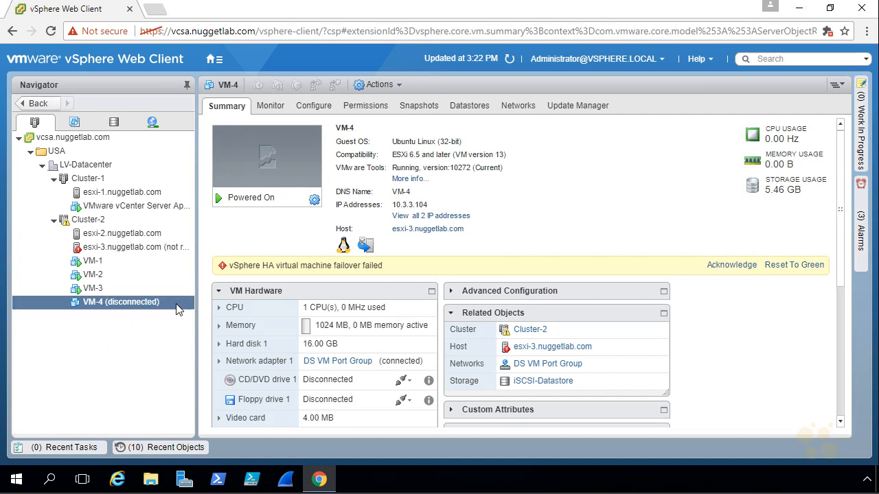
left_click(270, 108)
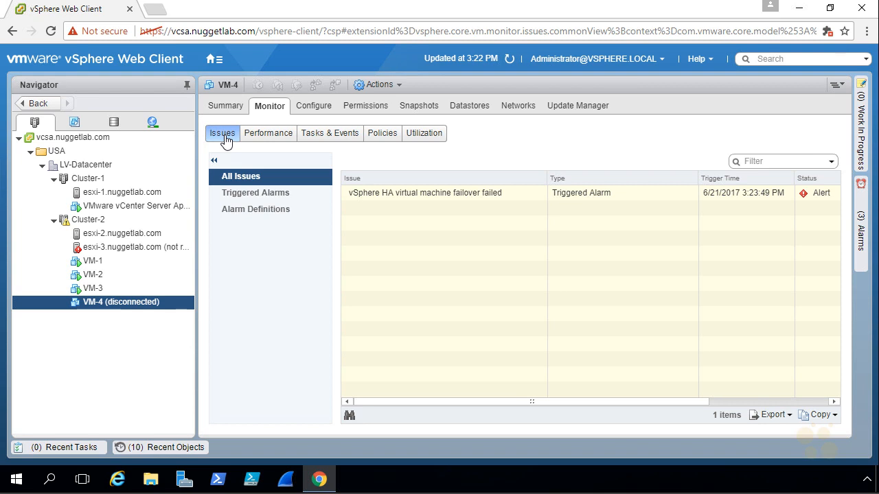
Step: Show VM-4's triggered HA failover alarm and its definition, then its Tasks & Events history
left_click(259, 193)
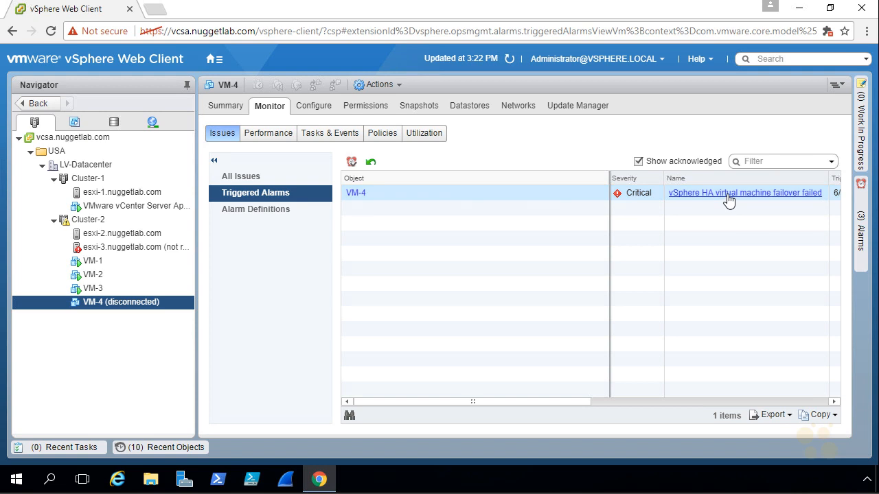
left_click(730, 196)
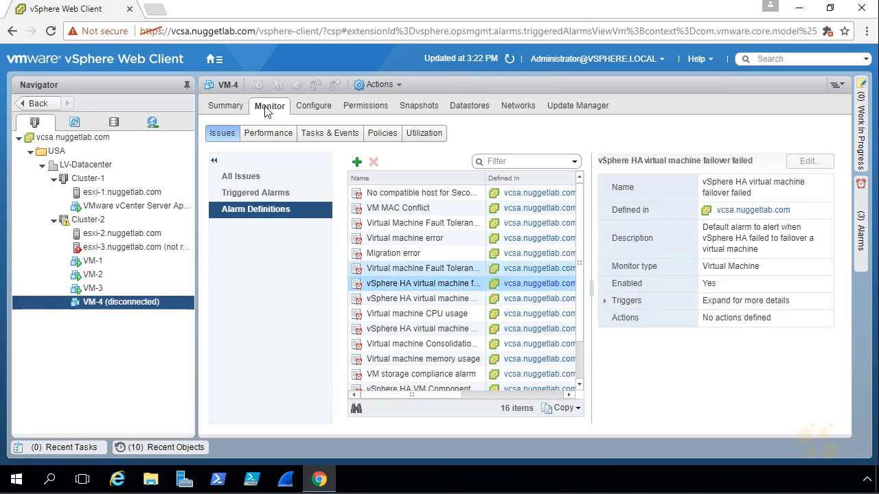
left_click(337, 135)
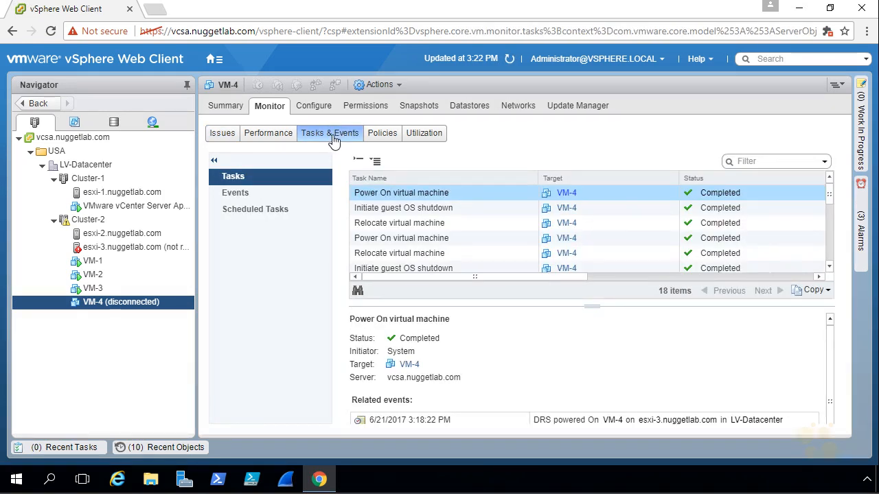
Step: Open VM-4's 'Insufficient resources to fail over' warning and underline its description and LV-Datacenter
left_click(239, 195)
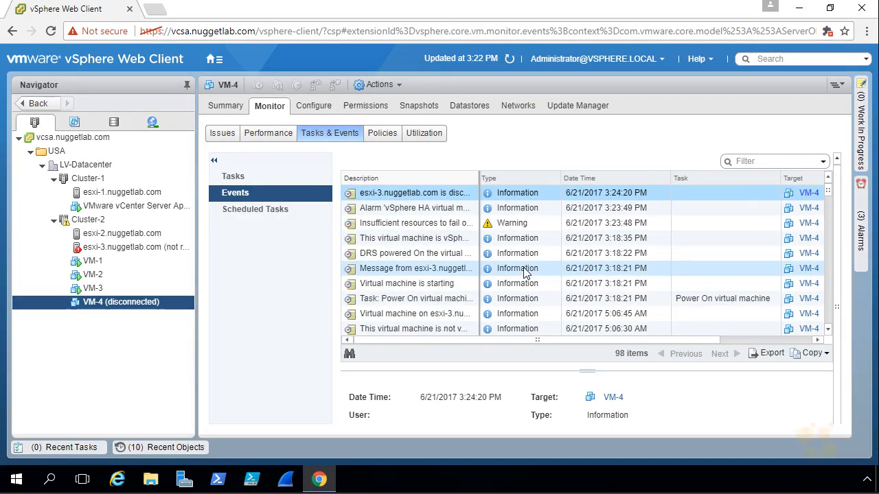
left_click(510, 224)
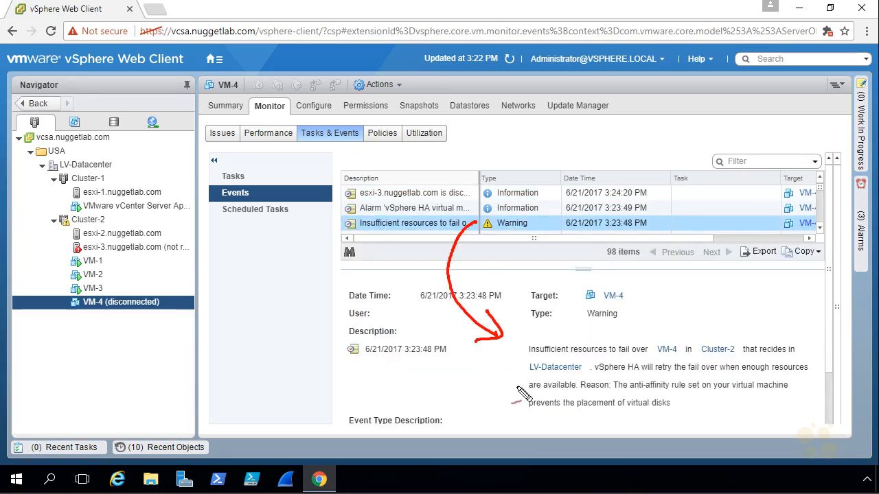
left_click_drag(530, 357, 795, 357)
left_click_drag(531, 377, 582, 375)
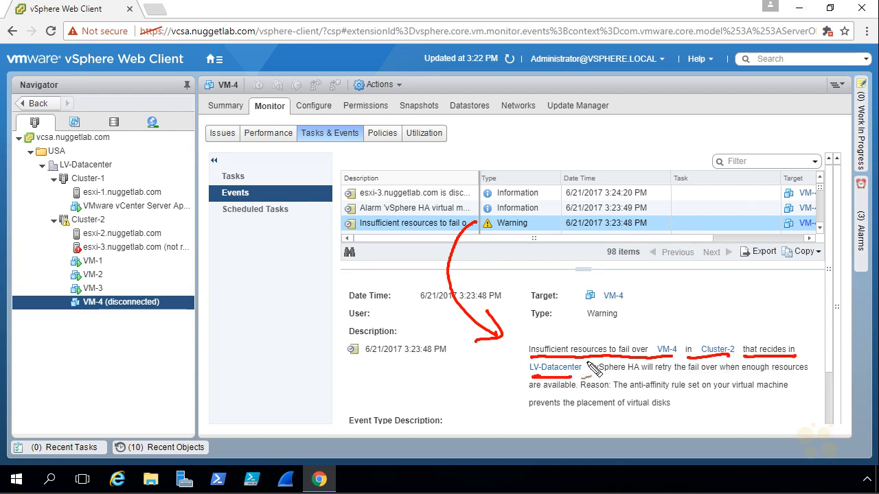
mouse_move(787, 317)
left_mouse_down()
mouse_move(769, 346)
mouse_move(790, 338)
left_mouse_up()
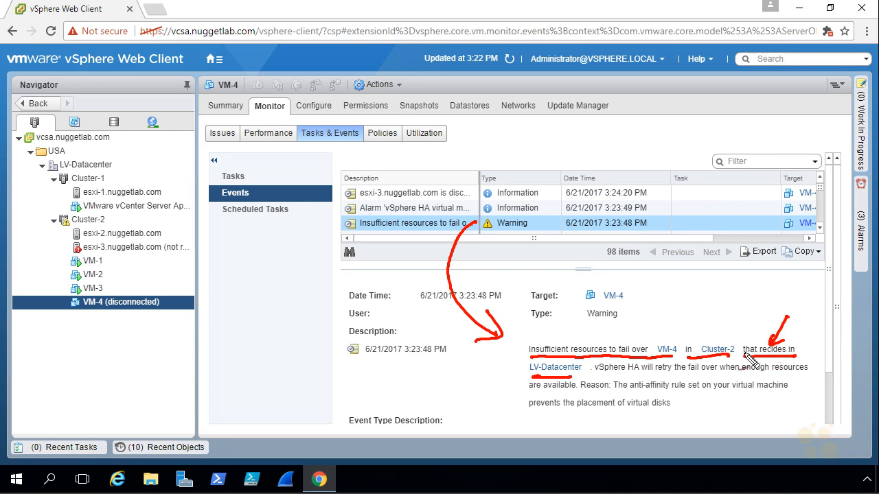
Step: Mark the HA retry note, the anti-affinity rule reason and esxi-2.nuggetlab.com, then clear the marks
mouse_move(602, 393)
left_mouse_down()
mouse_move(643, 376)
mouse_move(810, 374)
left_mouse_up()
left_click_drag(529, 395, 576, 395)
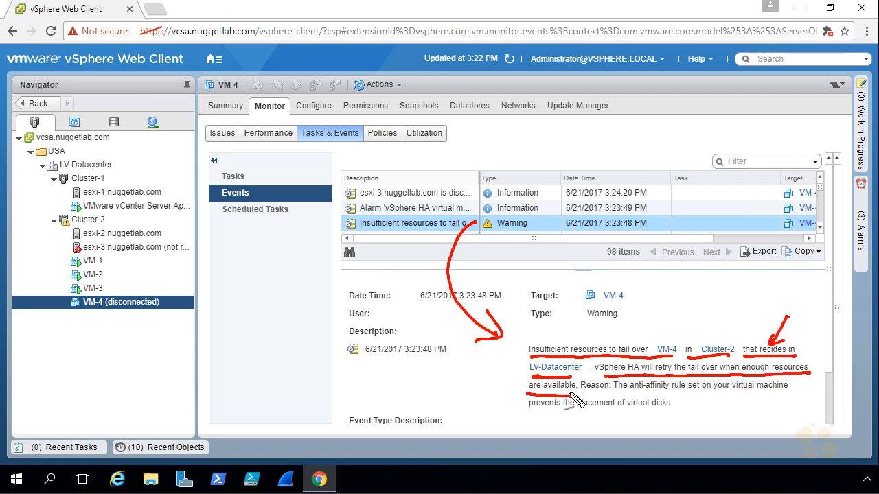
left_click_drag(36, 242, 62, 236)
left_click_drag(62, 264, 71, 260)
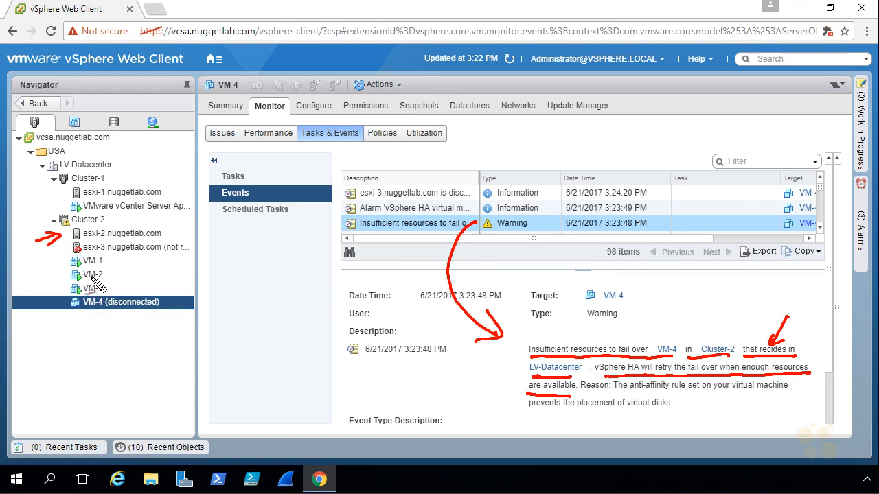
left_click_drag(583, 395, 788, 390)
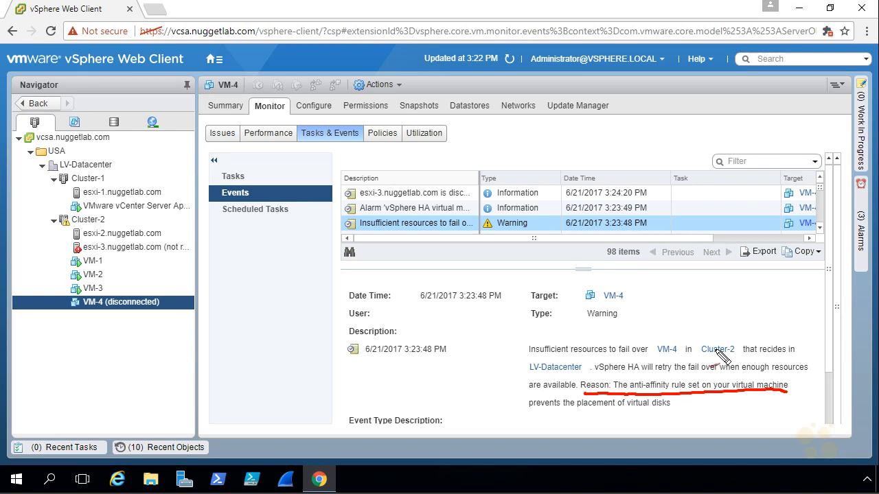
key("Escape")
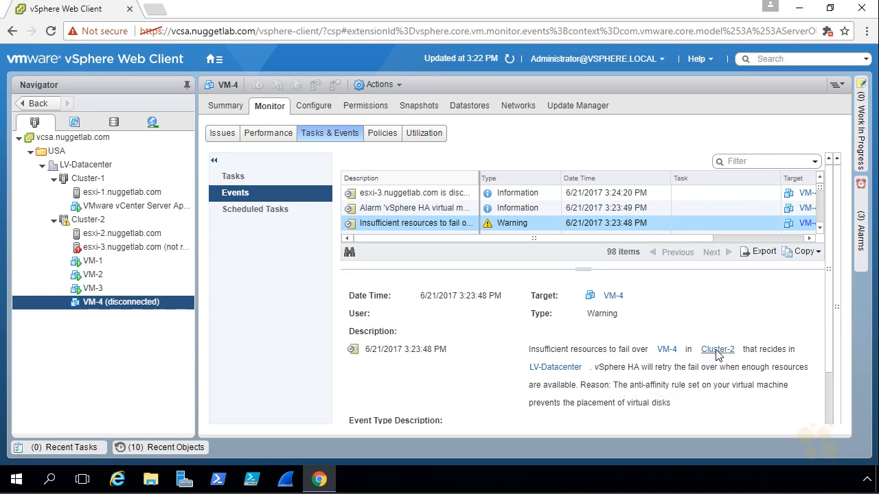
Step: Circle Cluster-1 in the inventory with the pen, then clear the annotation
key("ctrl+2")
left_click_drag(77, 191, 134, 153)
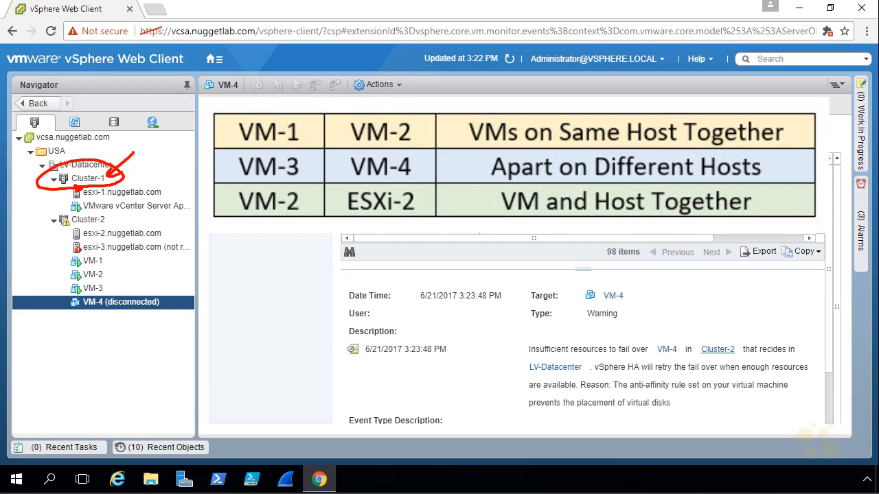
key("Escape")
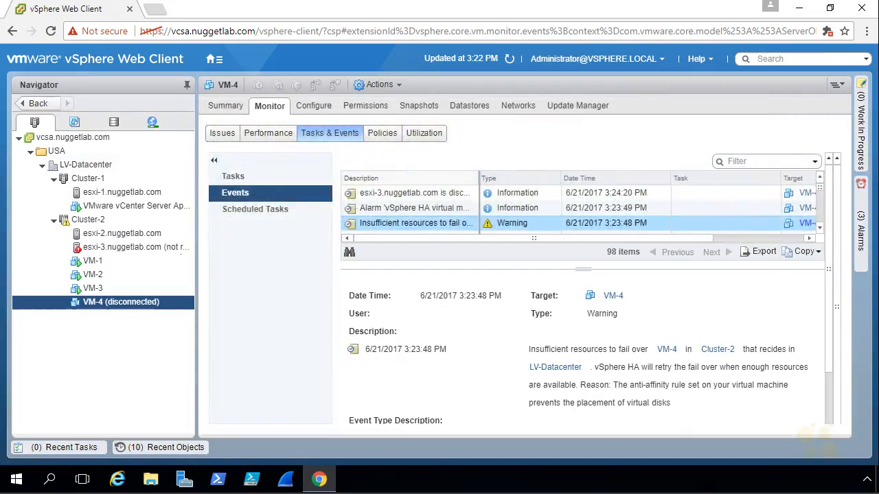
Step: Select Cluster-2 and bring up its Configure > VM/Host Rules list
left_click(99, 222)
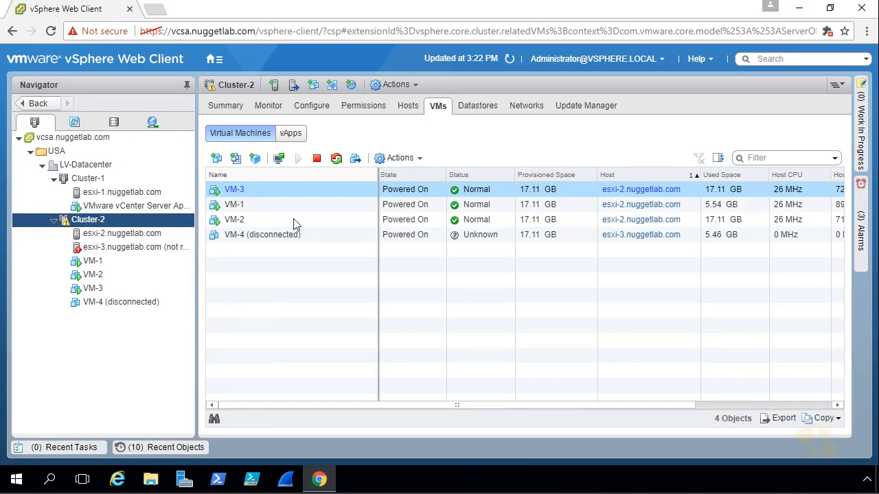
left_click(313, 107)
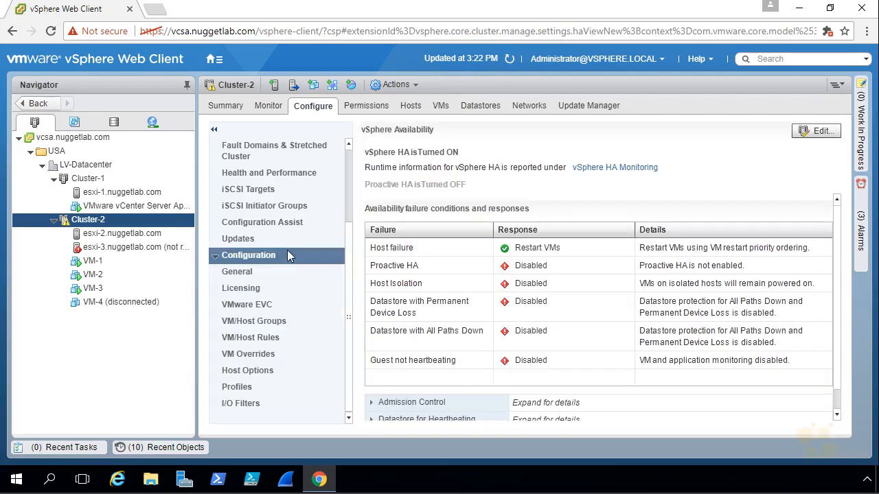
left_click(249, 341)
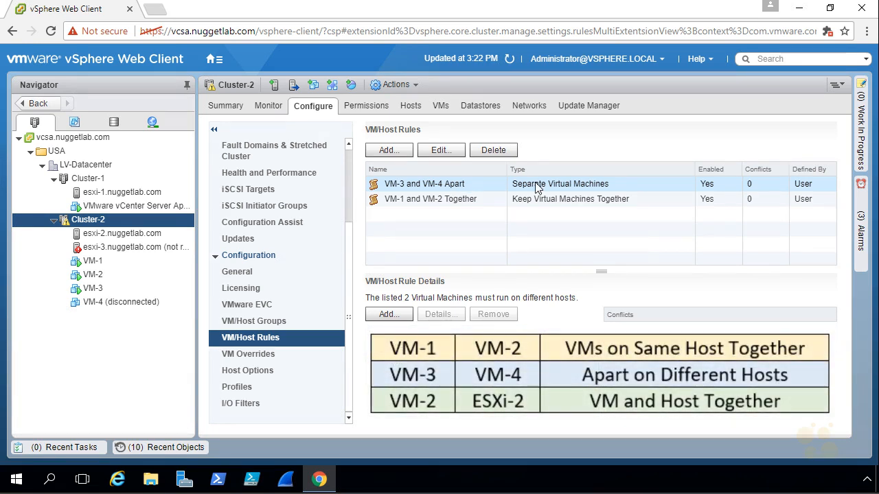
Step: Annotate the enabled 'VM-3 and VM-4 Apart' rule and point at VM-3 and the disconnected VM-4
mouse_move(704, 190)
left_mouse_down()
mouse_move(695, 188)
mouse_move(705, 188)
left_mouse_up()
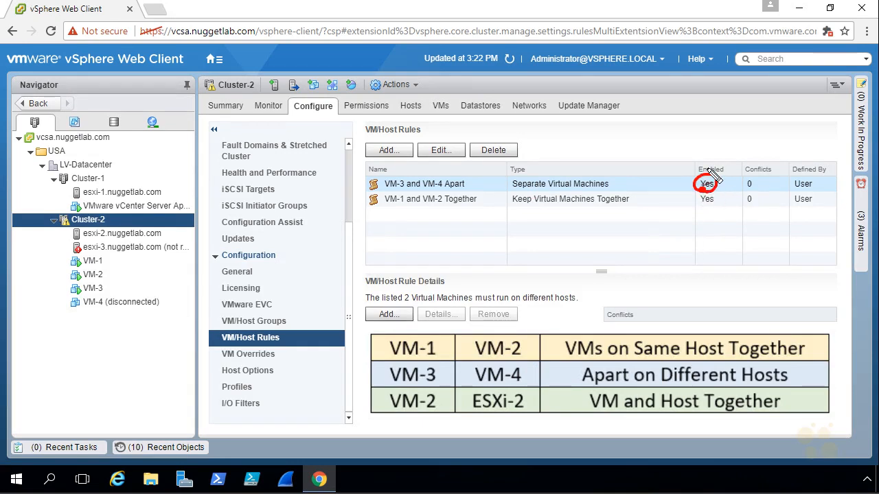
mouse_move(89, 282)
left_mouse_down()
mouse_move(65, 302)
mouse_move(139, 319)
mouse_move(175, 302)
mouse_move(103, 278)
mouse_move(80, 282)
left_mouse_up()
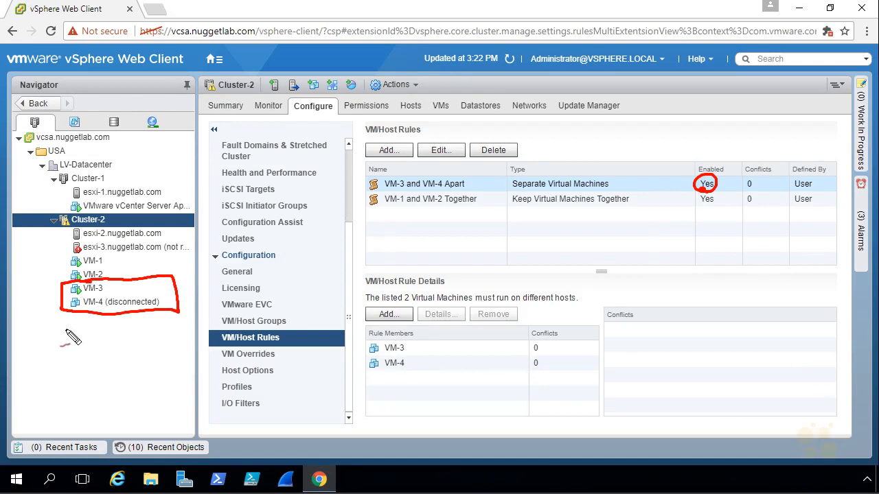
mouse_move(96, 340)
left_mouse_down()
mouse_move(104, 315)
mouse_move(110, 320)
left_mouse_up()
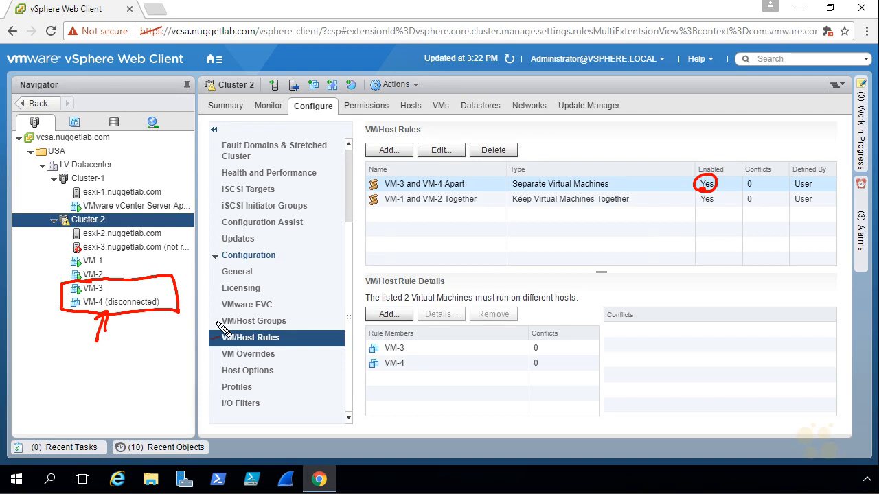
left_click_drag(162, 288, 147, 300)
key("Escape")
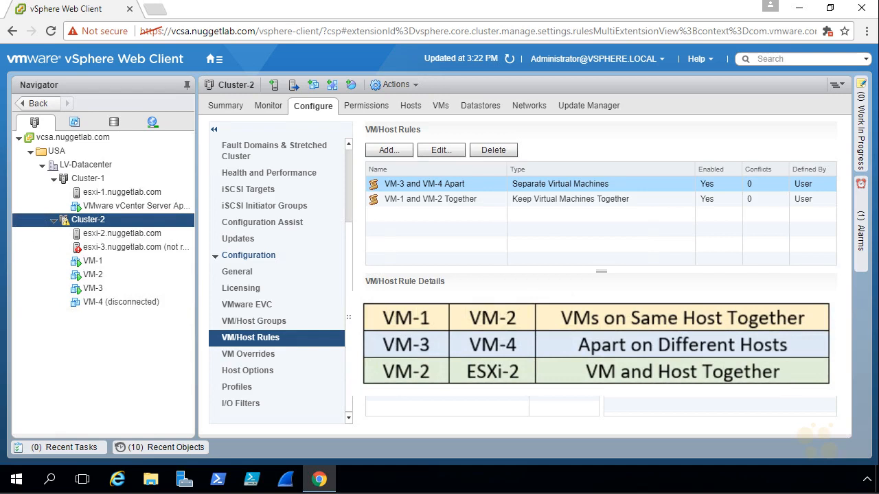
Step: Delete the 'VM-3 and VM-4 Apart' and 'VM-1 and VM-2 Together' rules
left_click(490, 149)
left_click(411, 278)
left_click(484, 184)
left_click(491, 150)
left_click(410, 279)
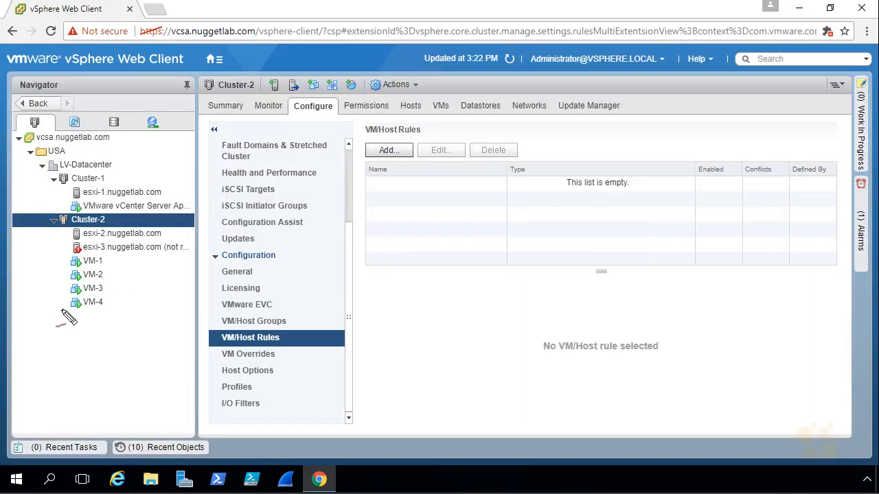
Step: Show Cluster-2's virtual machines list, with all four VMs on esxi-2
mouse_move(53, 341)
left_mouse_down()
mouse_move(75, 315)
mouse_move(71, 330)
mouse_move(117, 306)
mouse_move(66, 305)
mouse_move(93, 310)
left_mouse_up()
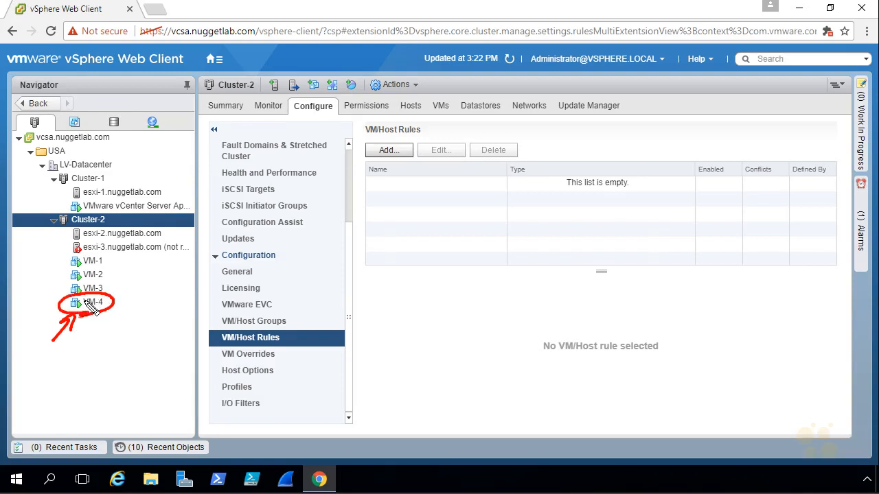
key("Escape")
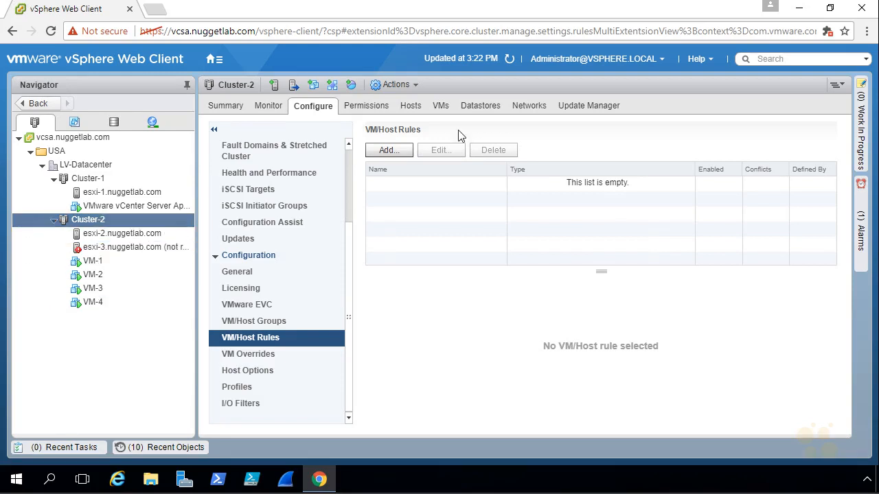
left_click(440, 110)
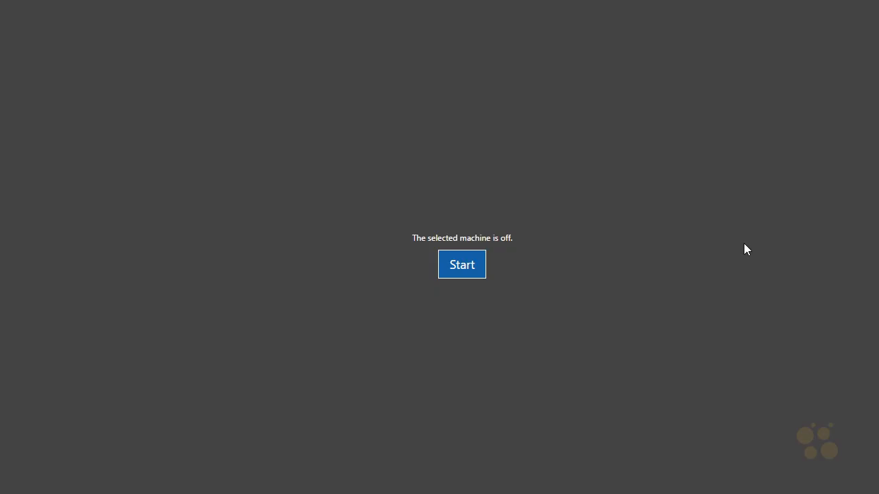
Step: Start the powered-off esxi-3 machine from the lab console and confirm
left_click(465, 265)
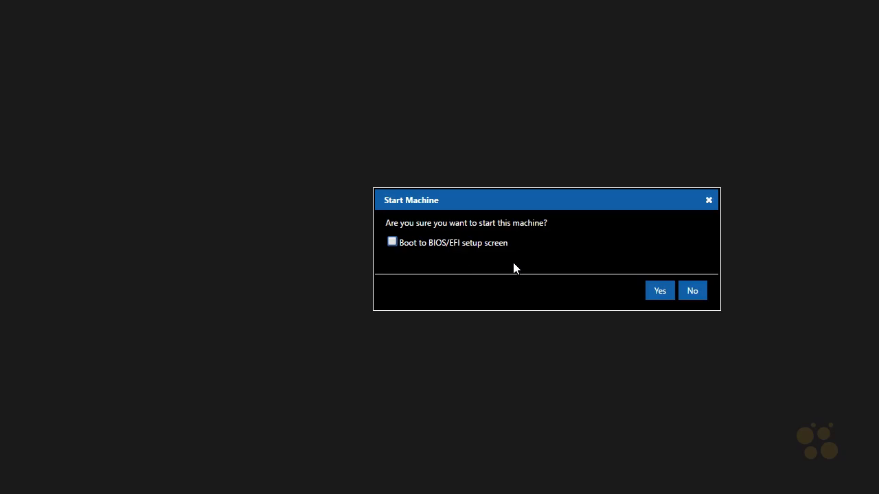
left_click(662, 293)
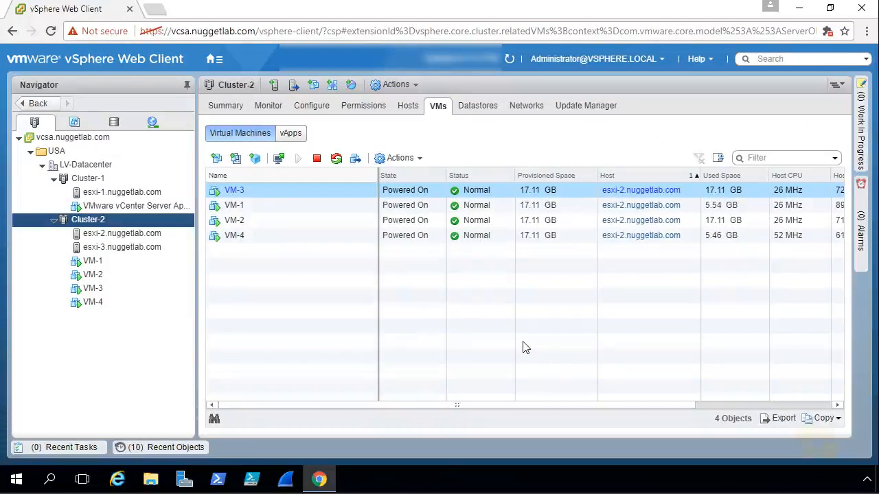
Step: Refresh the inventory, review Cluster-2's DRS CPU utilization per host, then select VM-1
left_click(509, 60)
left_click(269, 106)
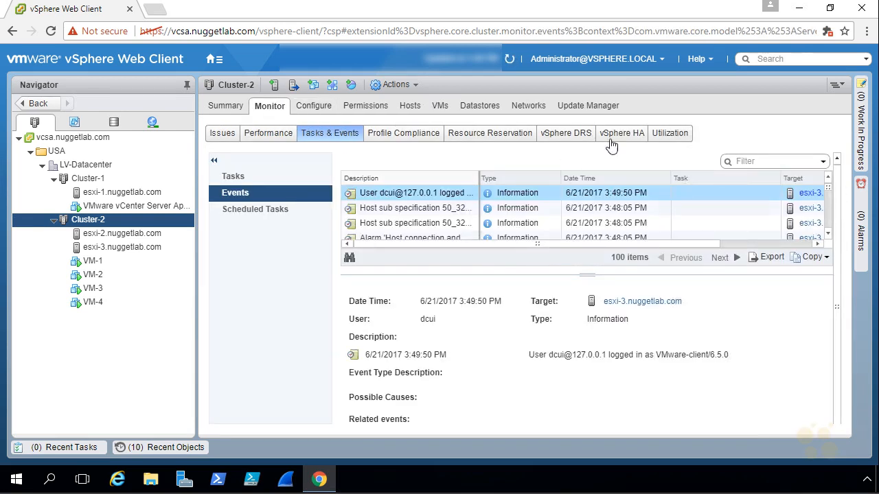
left_click(567, 135)
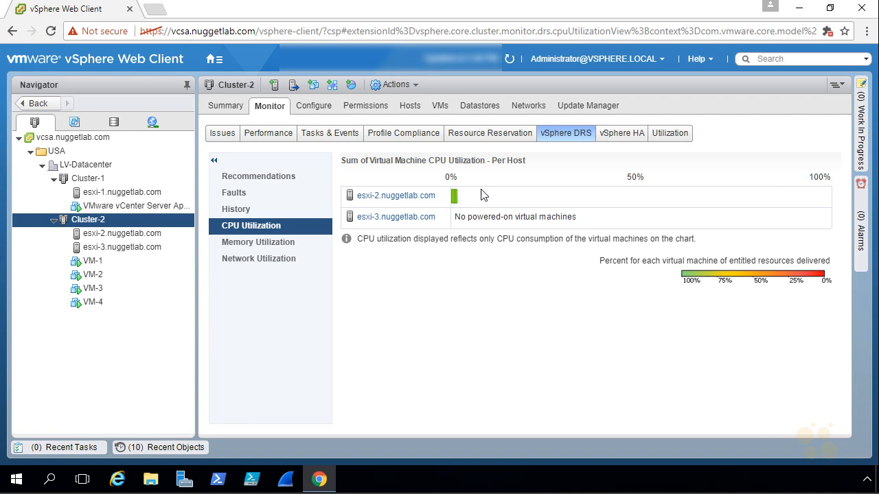
left_click(439, 106)
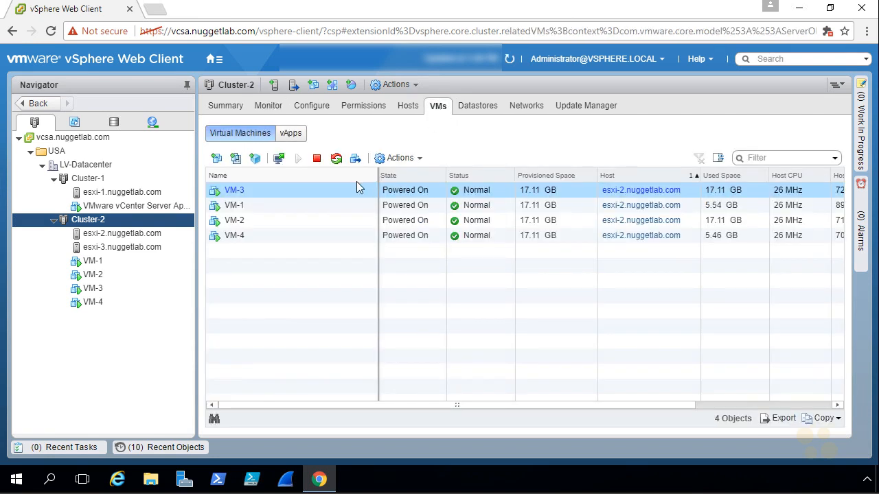
left_click(320, 209)
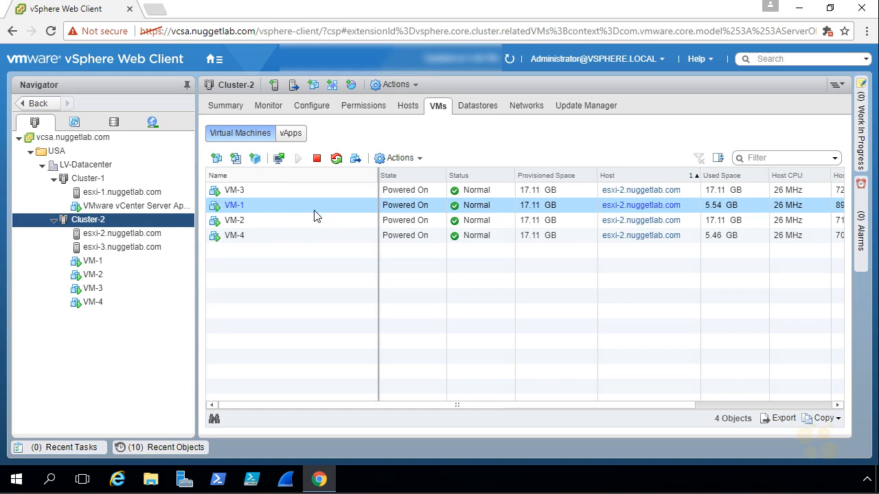
Step: Run glxgears in a terminal on VM-1's console, then return to vSphere Web Client
left_click(280, 159)
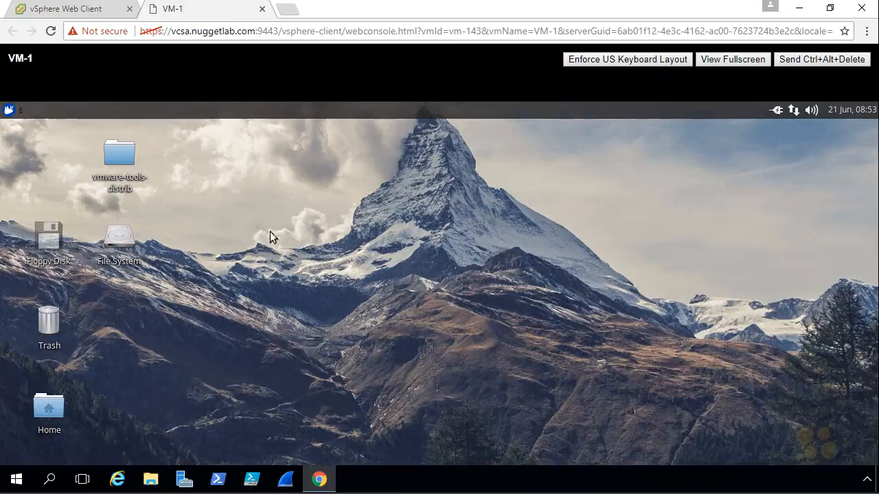
left_click(9, 110)
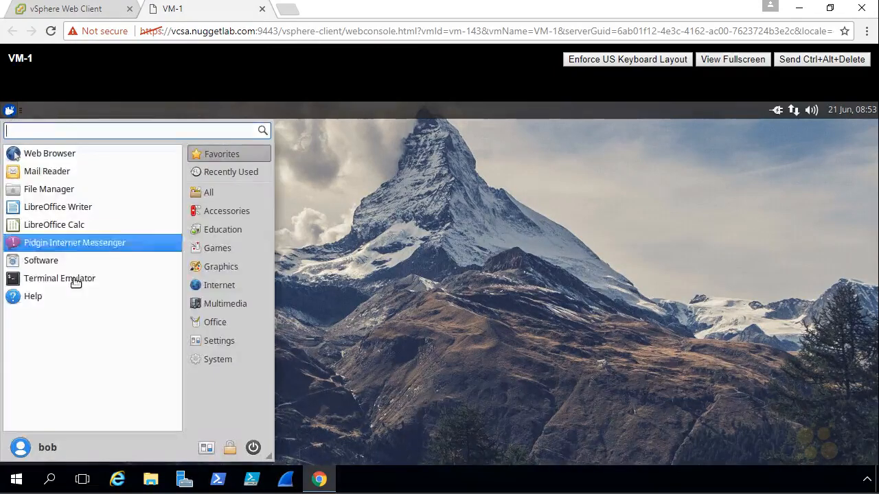
left_click(100, 284)
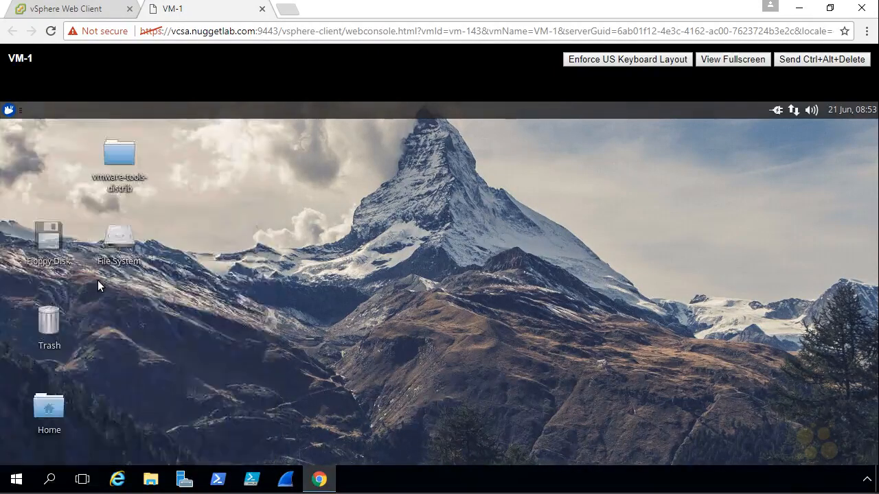
type("glxgears")
key("Return")
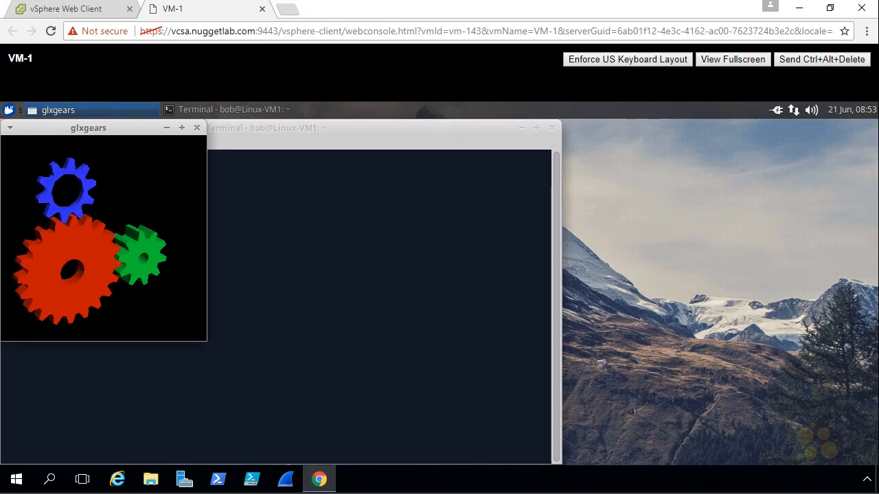
left_click(71, 11)
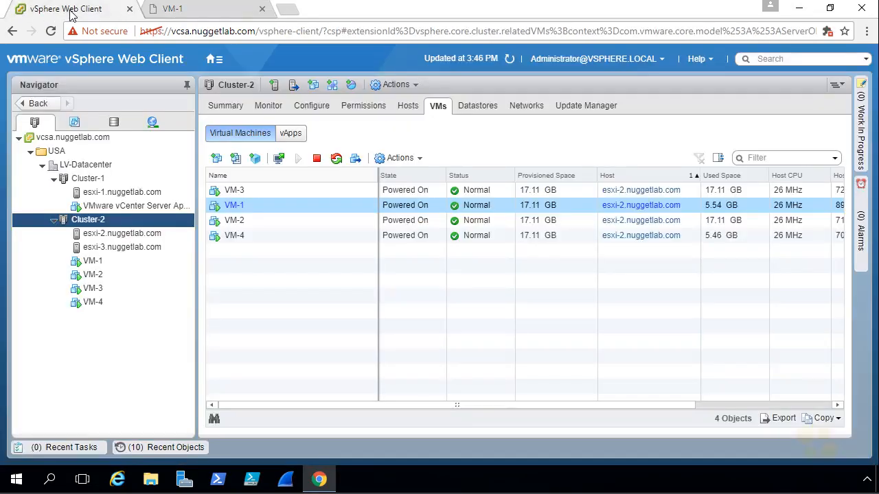
Step: Run glxgears in a terminal on VM-2's console, then return to vSphere Web Client
left_click(325, 219)
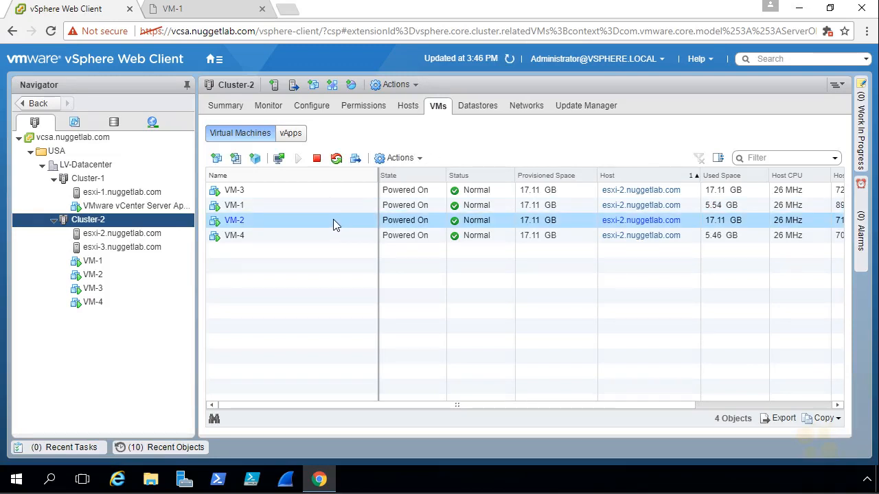
left_click(279, 159)
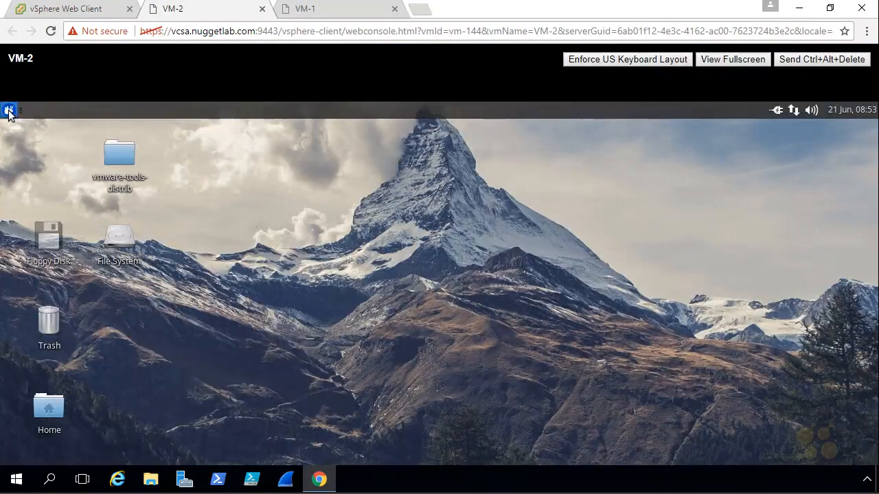
left_click(9, 111)
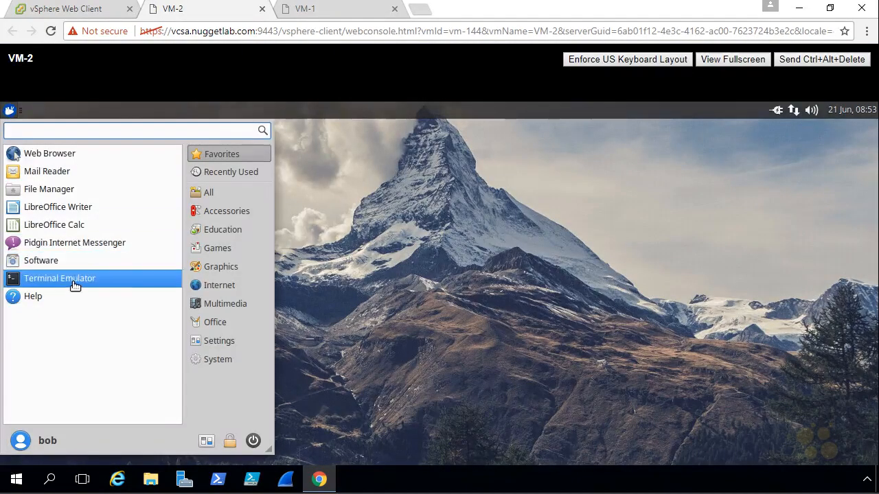
left_click(76, 286)
type("glxgears")
key("Return")
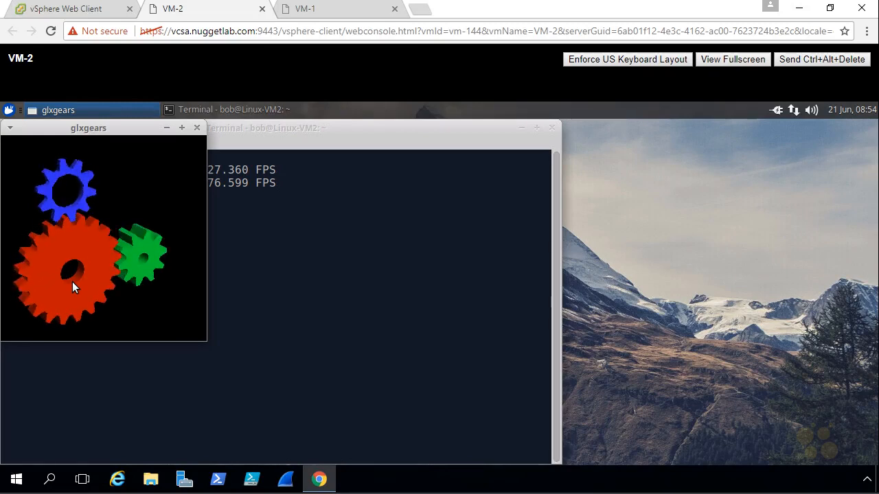
left_click(76, 11)
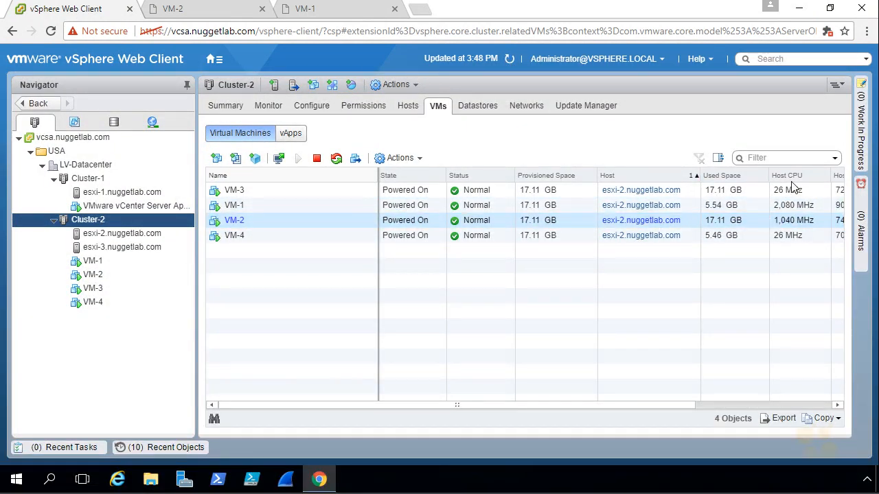
Step: Verify VM-1 migrated to esxi-3 via Recent Tasks, then view Cluster-2's Summary showing DRS Balanced
left_click(795, 218)
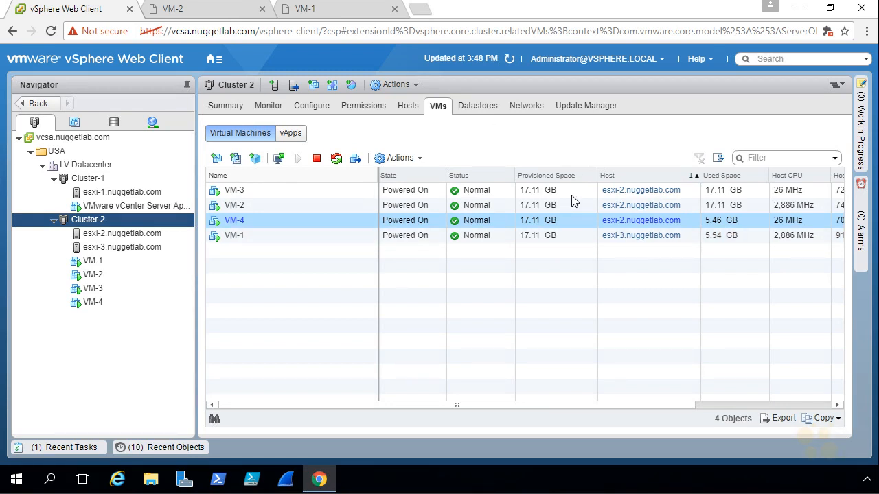
left_click(82, 450)
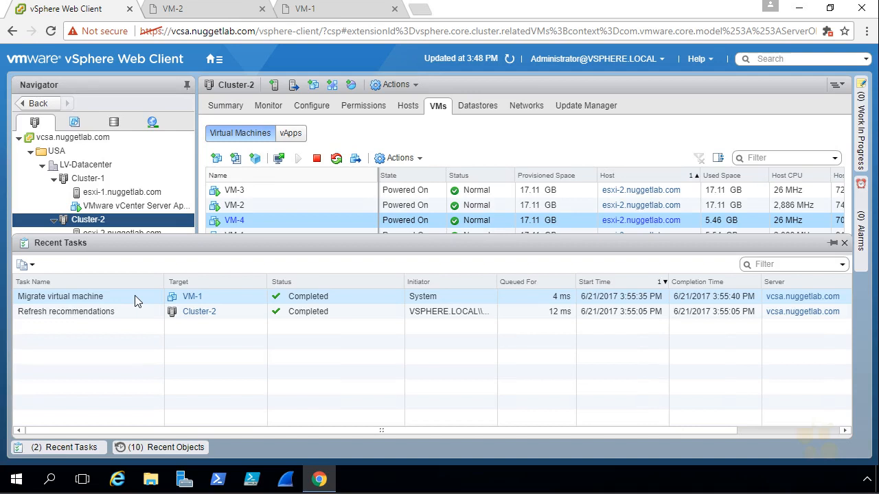
left_click(227, 106)
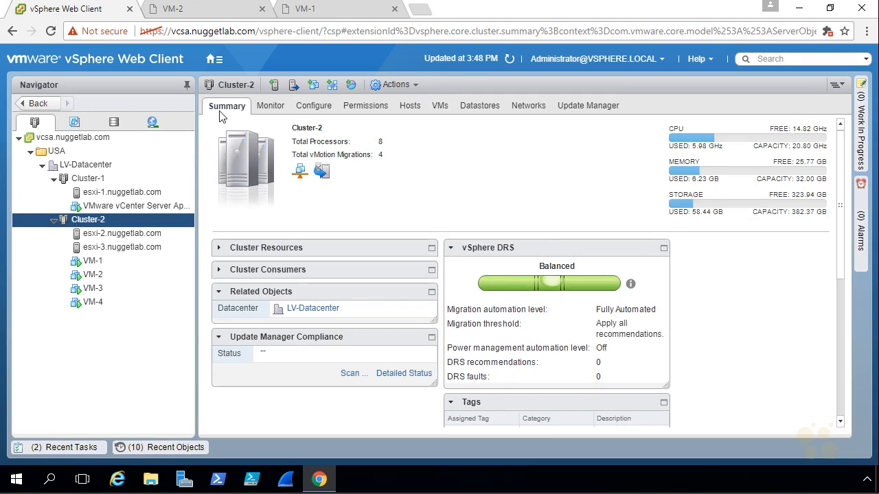
Step: Review per-host DRS CPU utilization and migration history, then open Cluster-2's vSphere HA summary
left_click(268, 107)
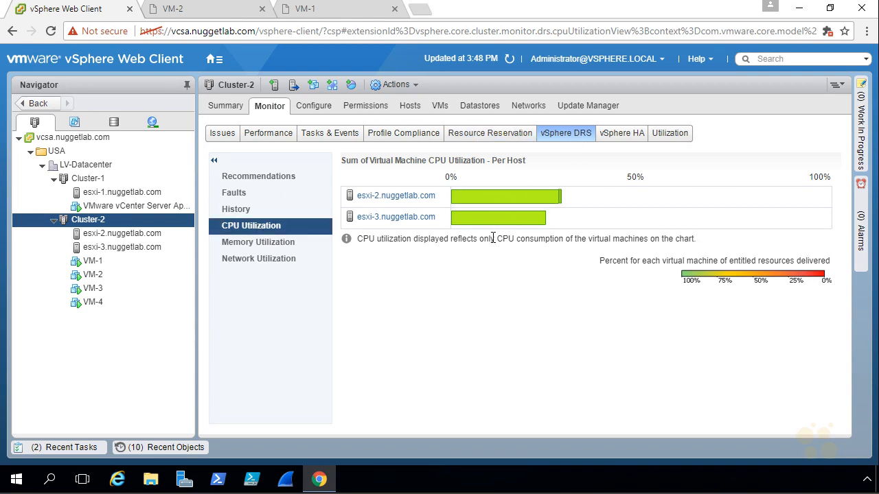
left_click(240, 210)
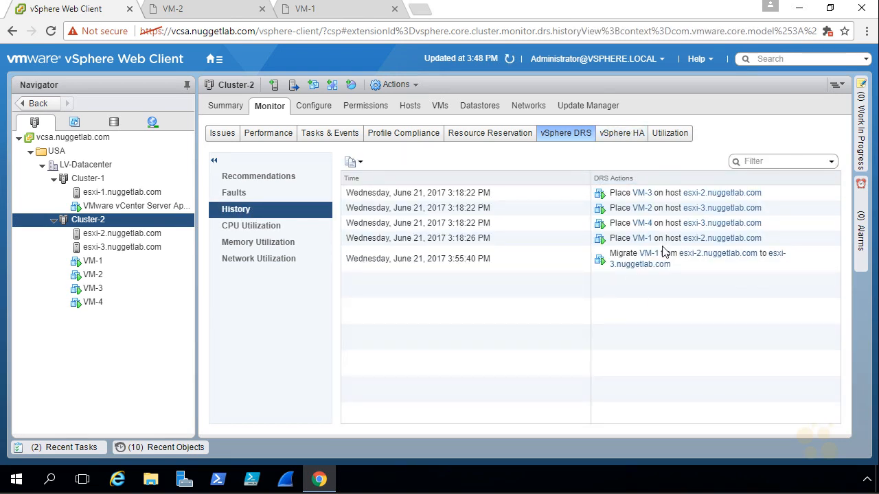
left_click(628, 136)
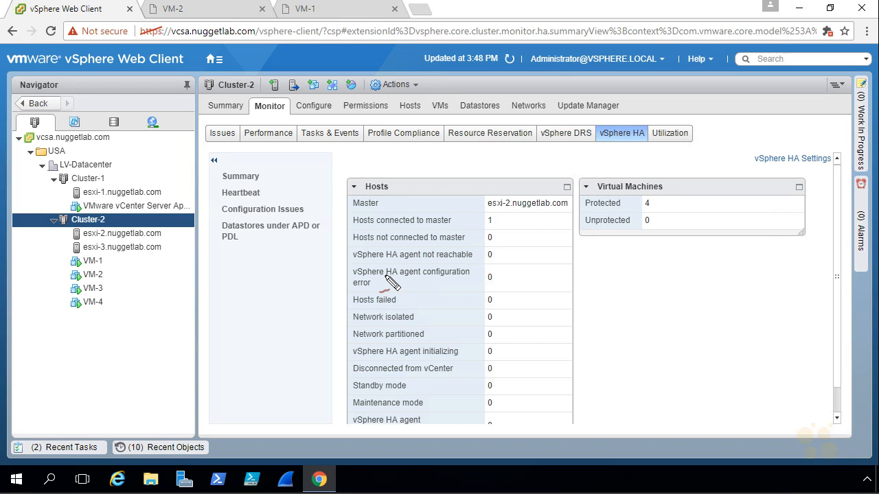
left_click_drag(459, 213, 481, 204)
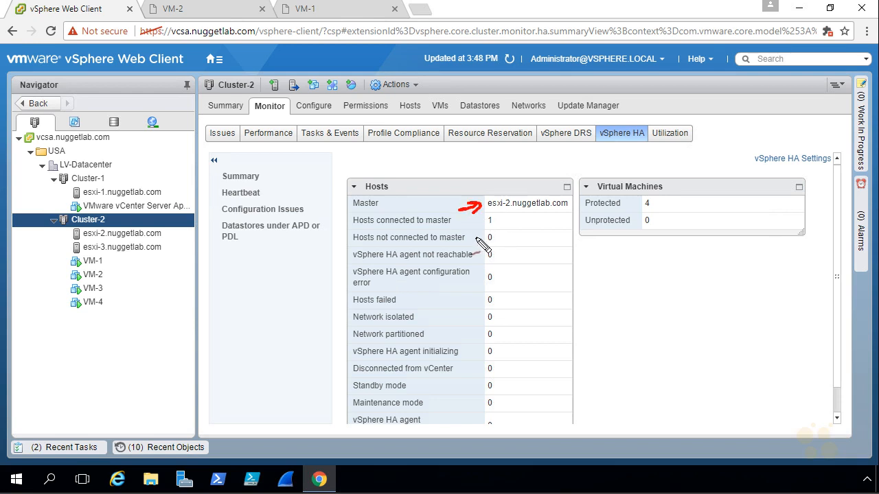
left_click_drag(463, 230, 481, 222)
left_click_drag(55, 254, 72, 250)
left_click_drag(500, 293, 480, 310)
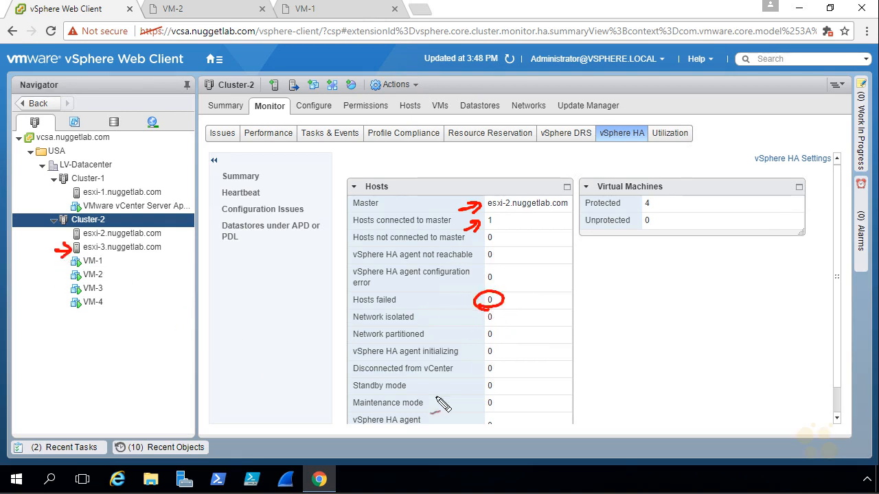